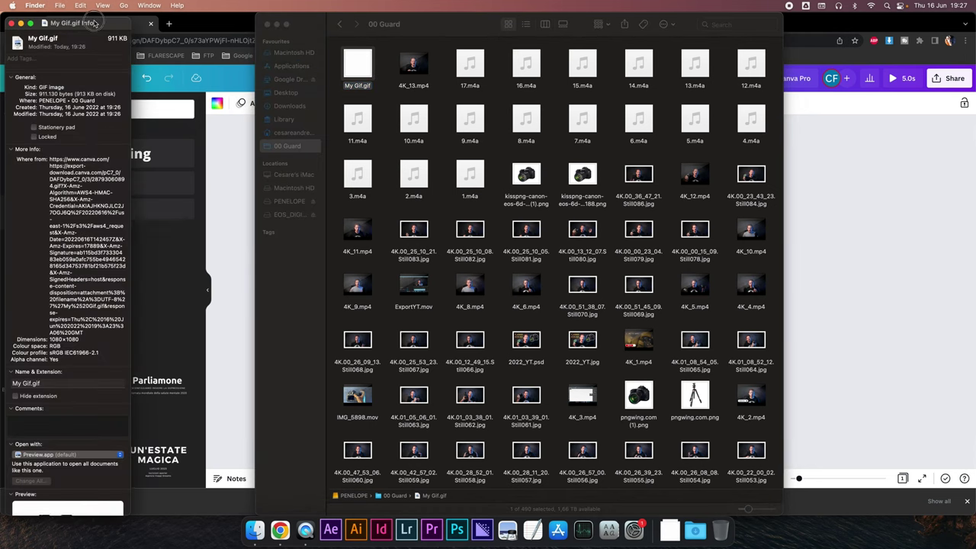
- Close the GIF's info window and the 00 Guard folder window, and clear the "My GIF" text from the Canva page
drag(91, 23, 446, 17)
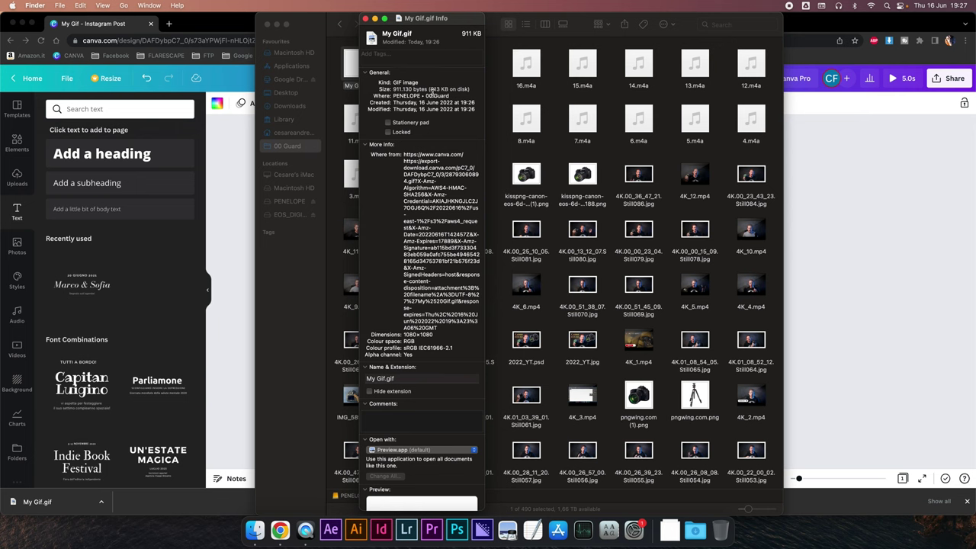
click(365, 18)
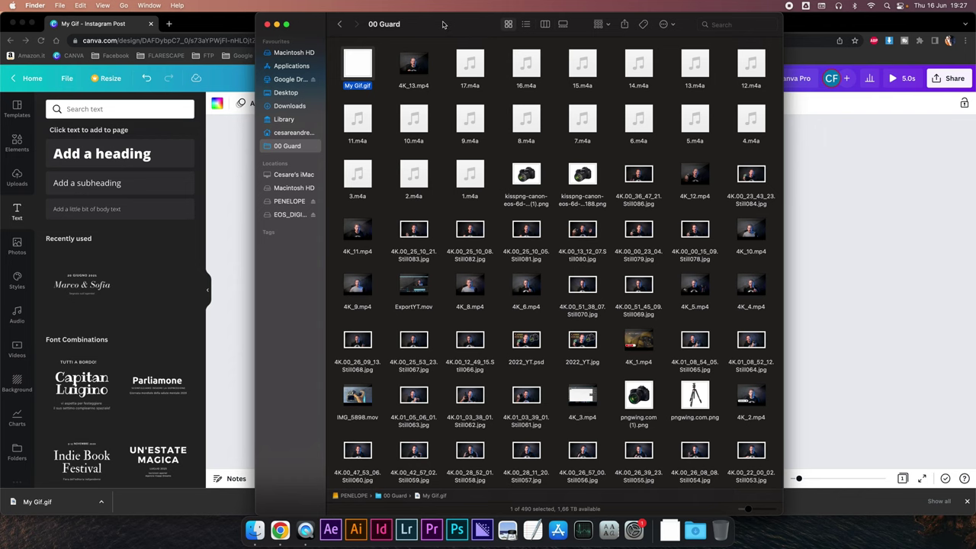
click(267, 25)
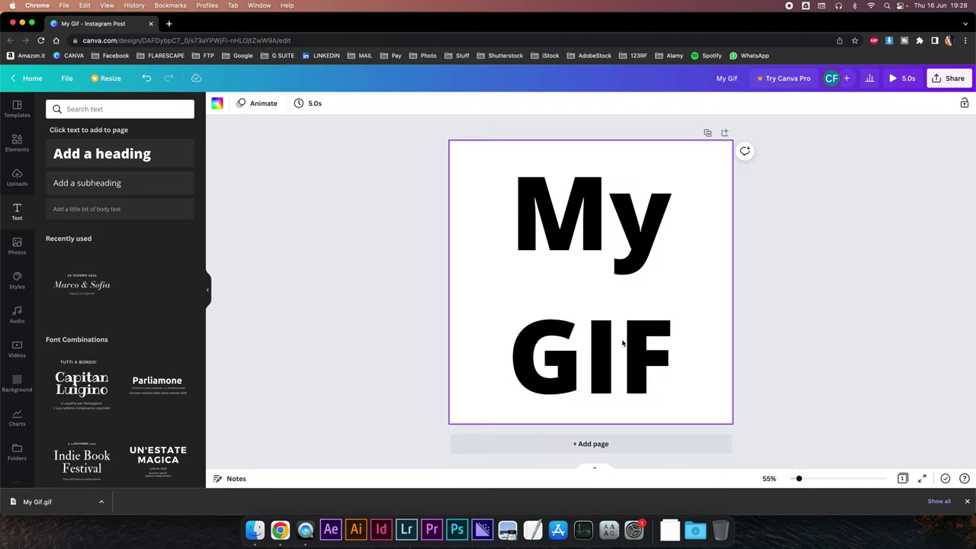
click(592, 227)
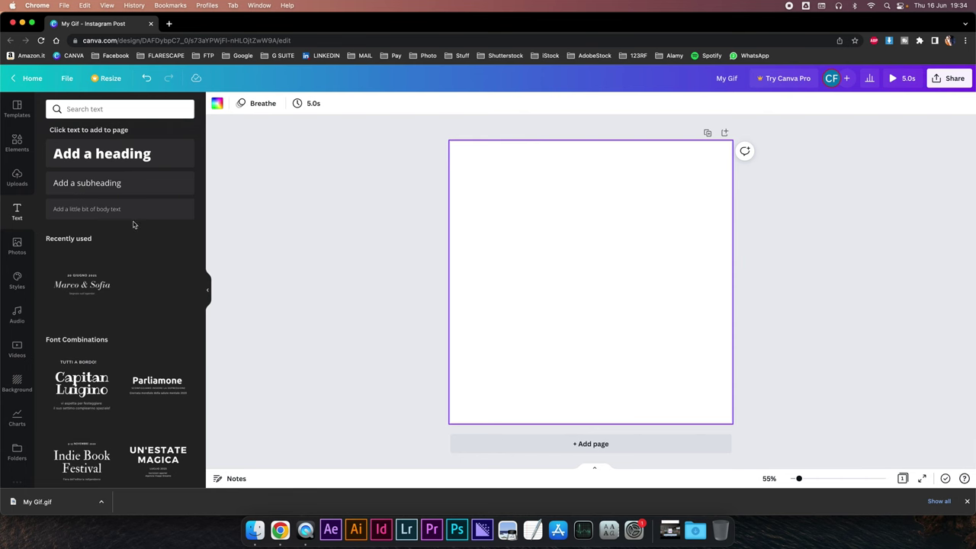
- Place the uploaded Batman image on the blank page so that it fills the whole page
click(17, 178)
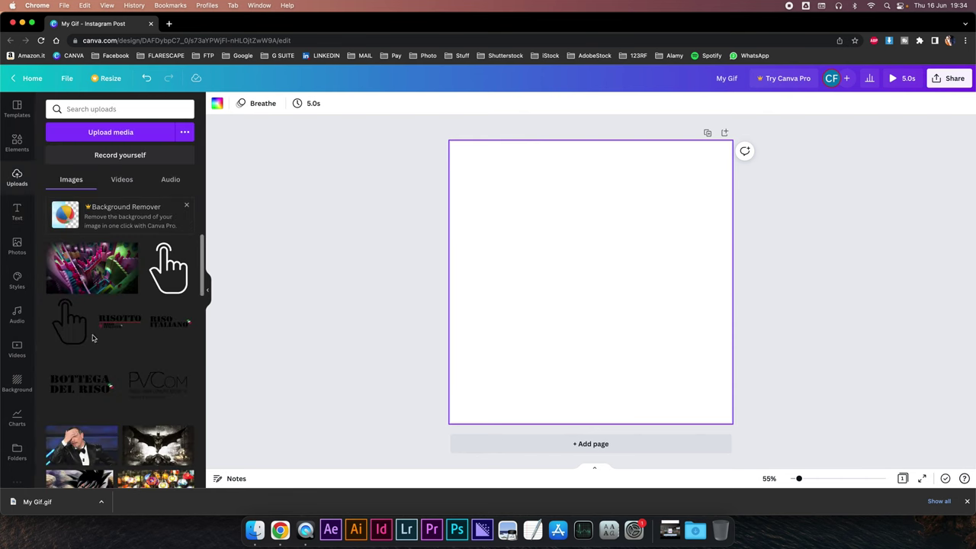
scroll(92, 338, down, 2)
scroll(110, 352, down, 1)
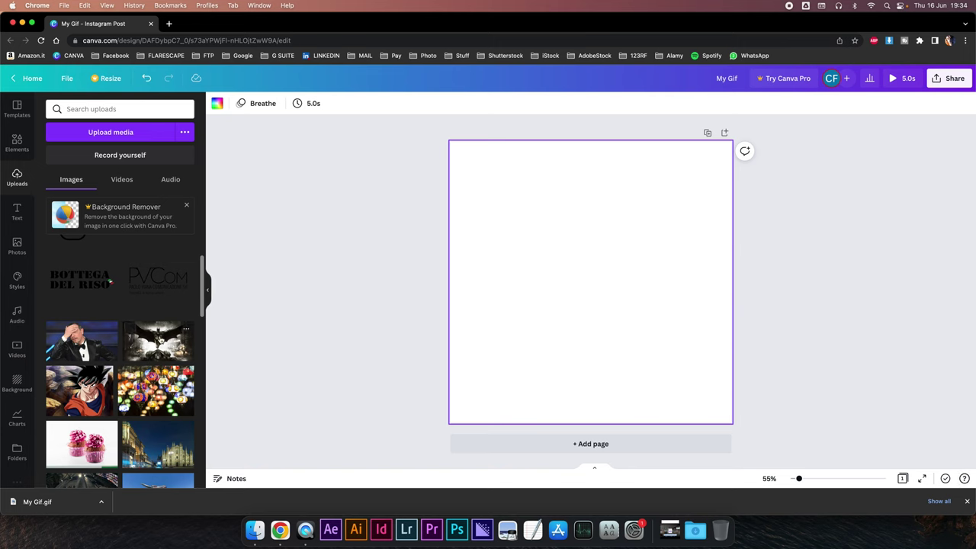
click(16, 244)
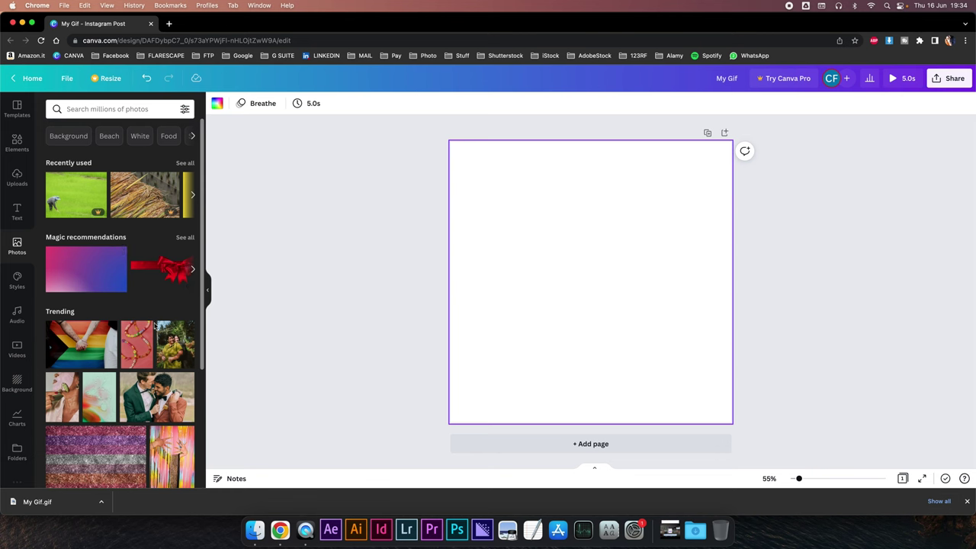
click(17, 175)
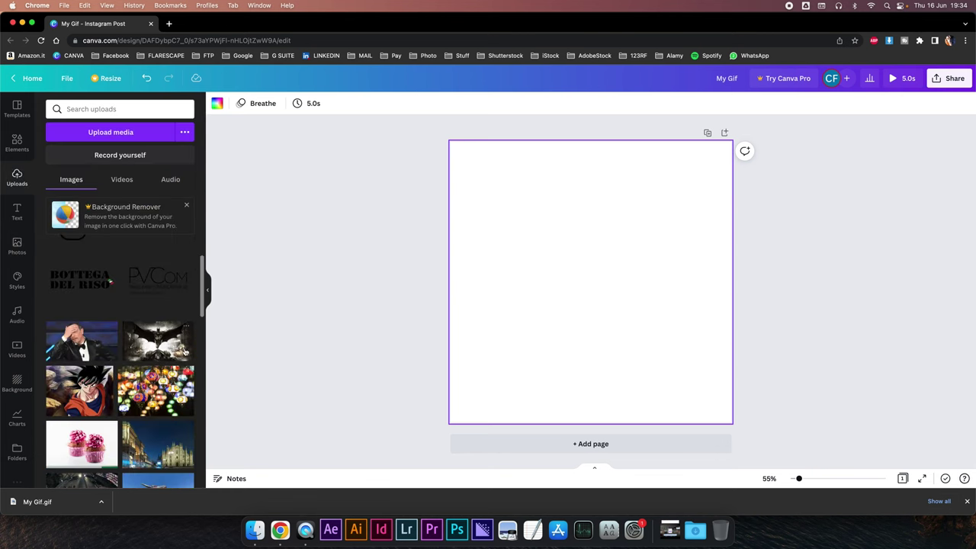
drag(150, 339, 458, 279)
click(381, 263)
click(484, 214)
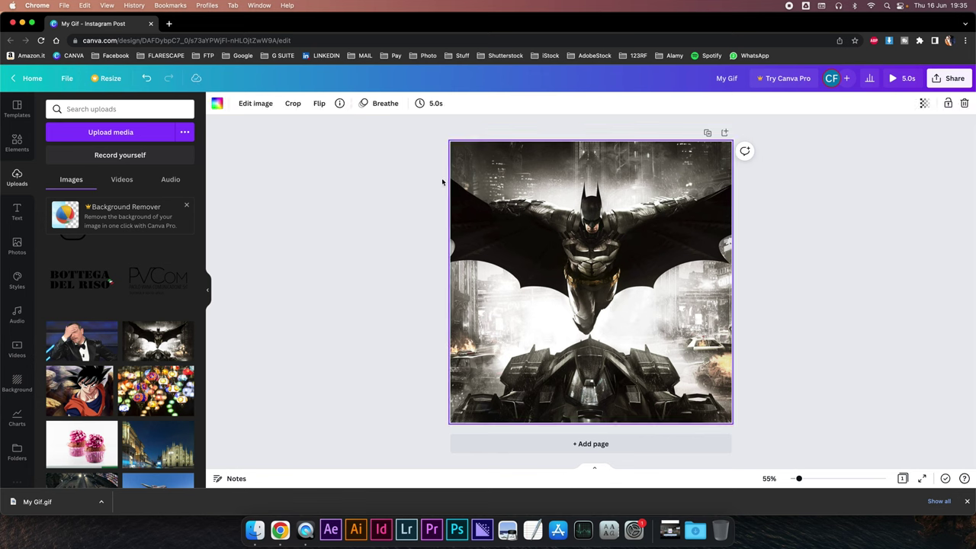
- Apply the Breathe page animation from the Scale group to the page with the Batman image
click(382, 103)
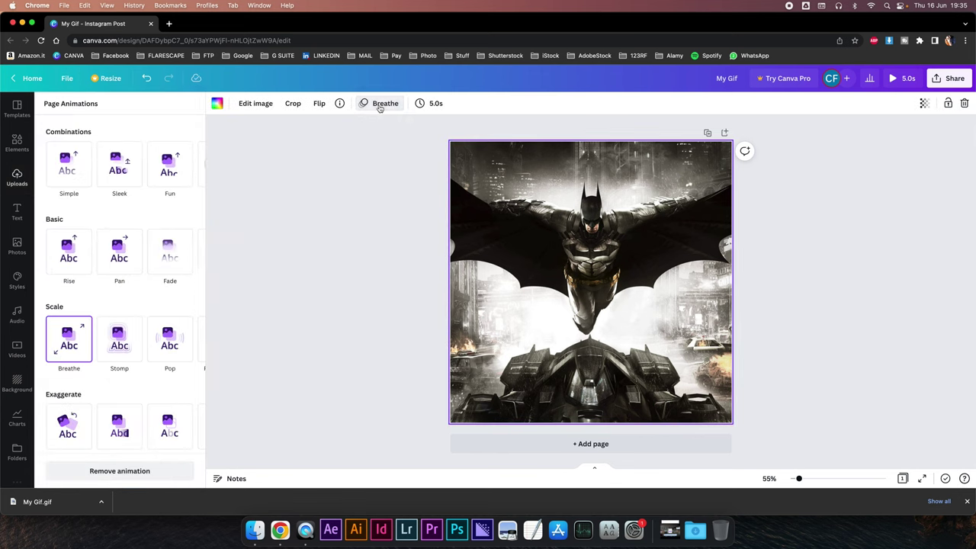
click(65, 341)
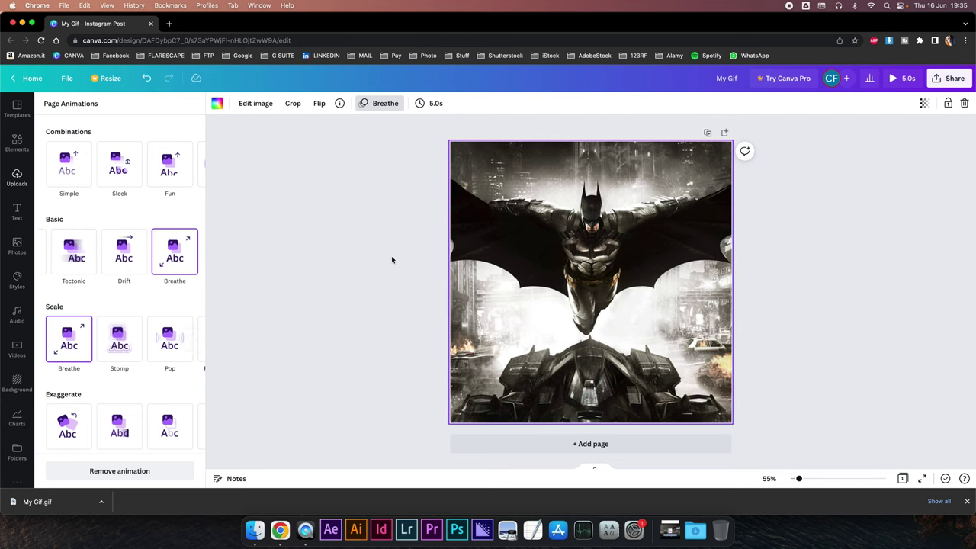
click(498, 210)
click(382, 245)
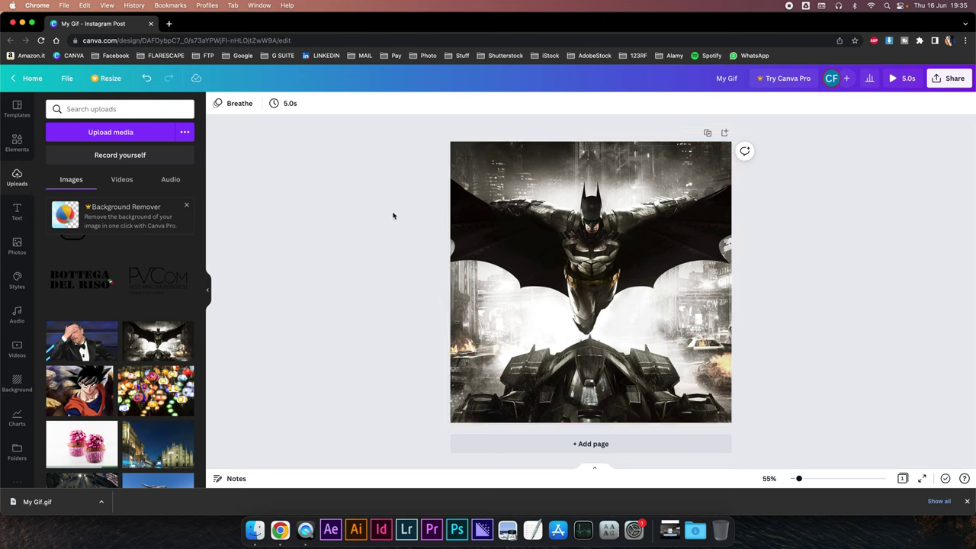
- Add a heading reading "Bite me traffic jam" in the Alegreya Sans SC Black font
click(15, 212)
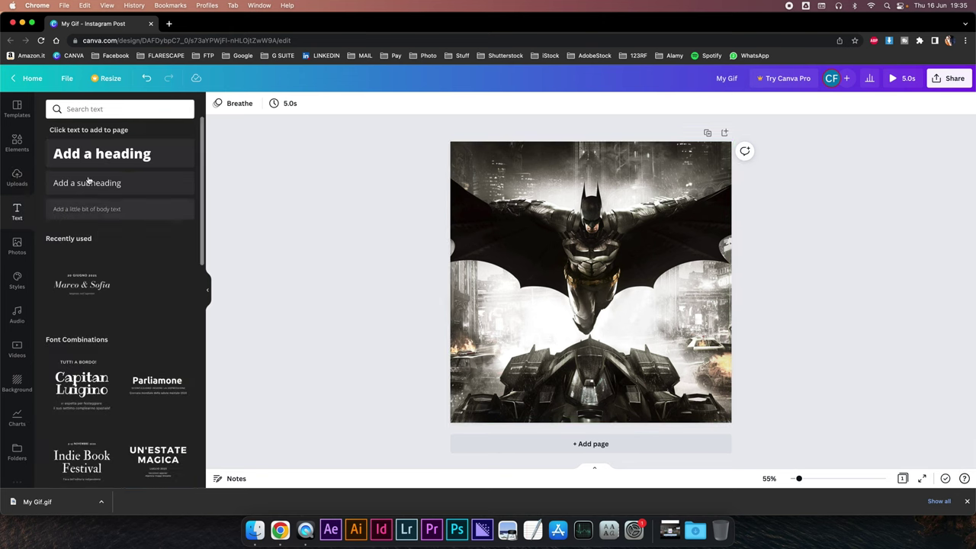
click(101, 153)
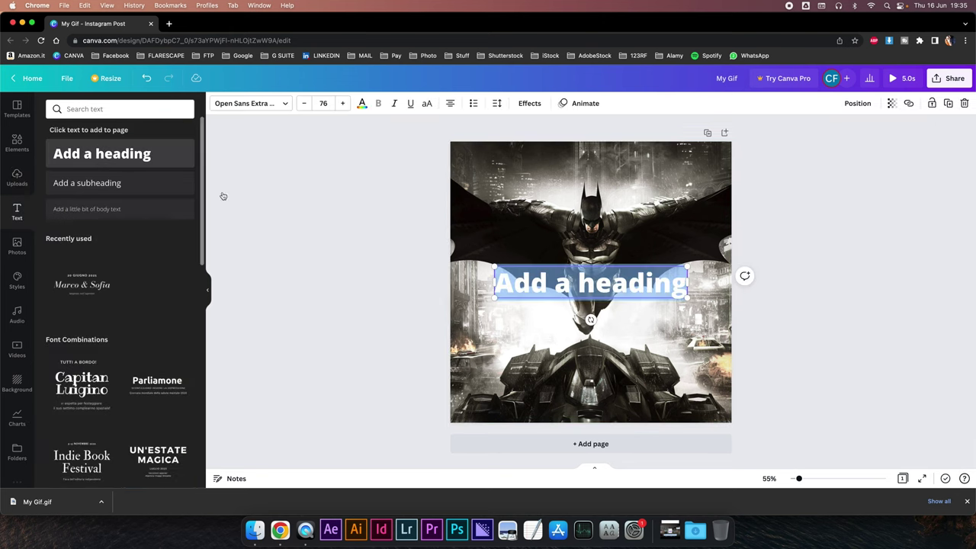
click(262, 107)
scroll(142, 263, down, 1)
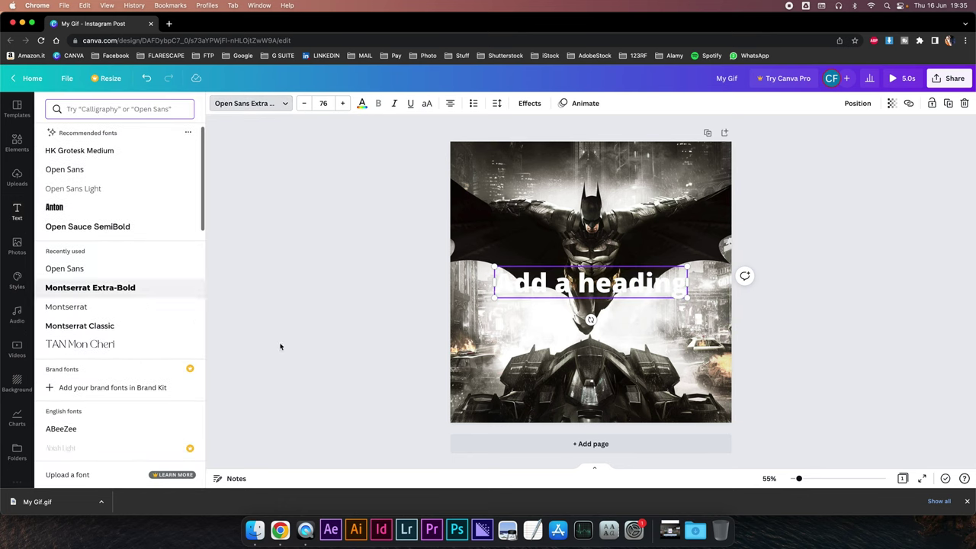
scroll(183, 328, down, 10)
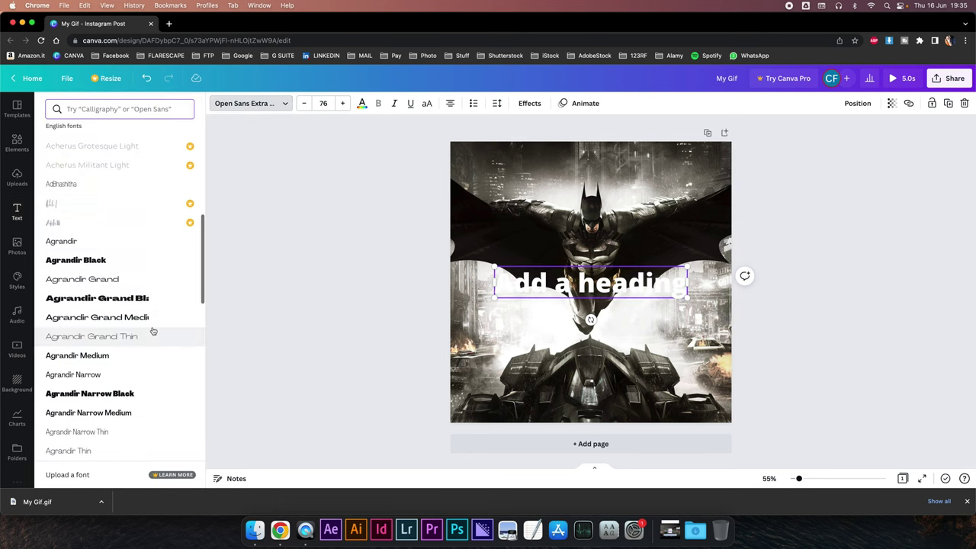
scroll(141, 305, down, 1)
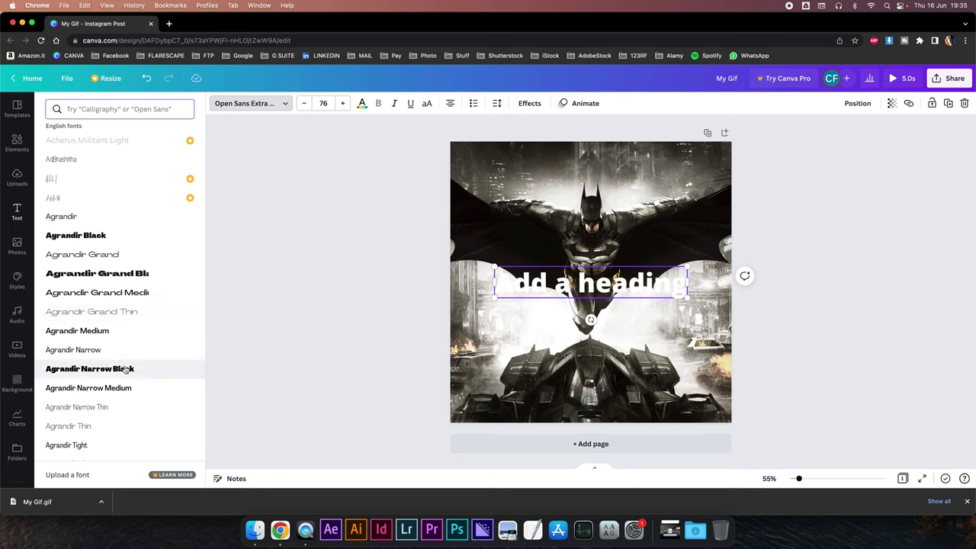
scroll(125, 368, down, 5)
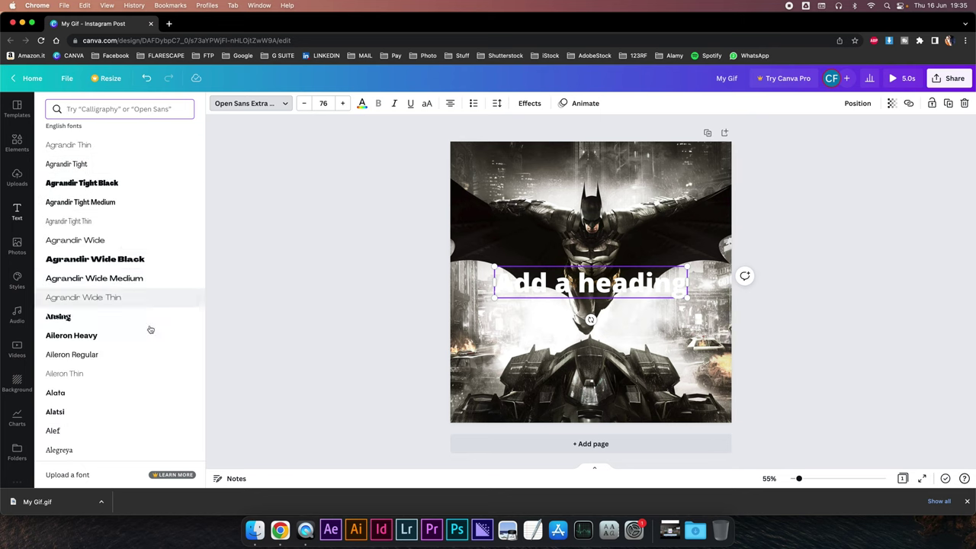
scroll(154, 344, down, 5)
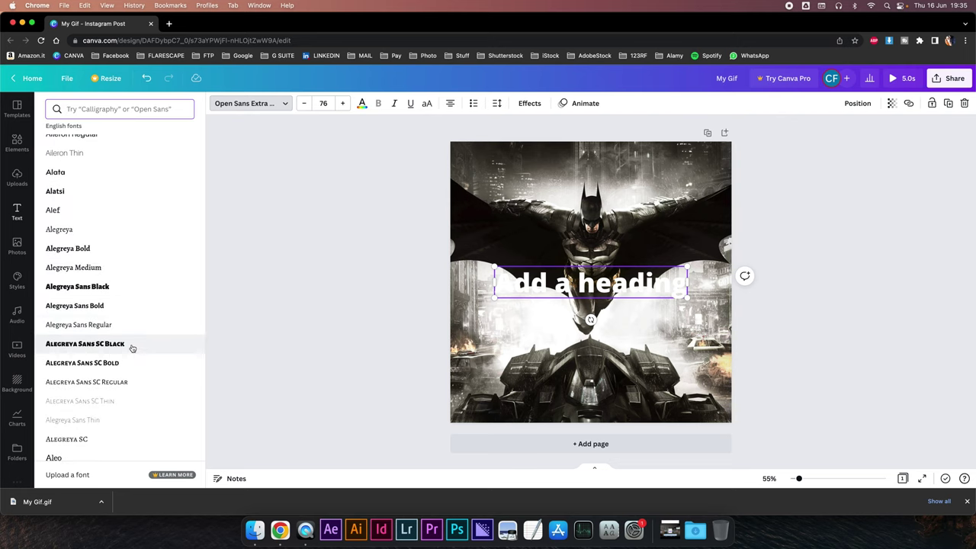
click(82, 348)
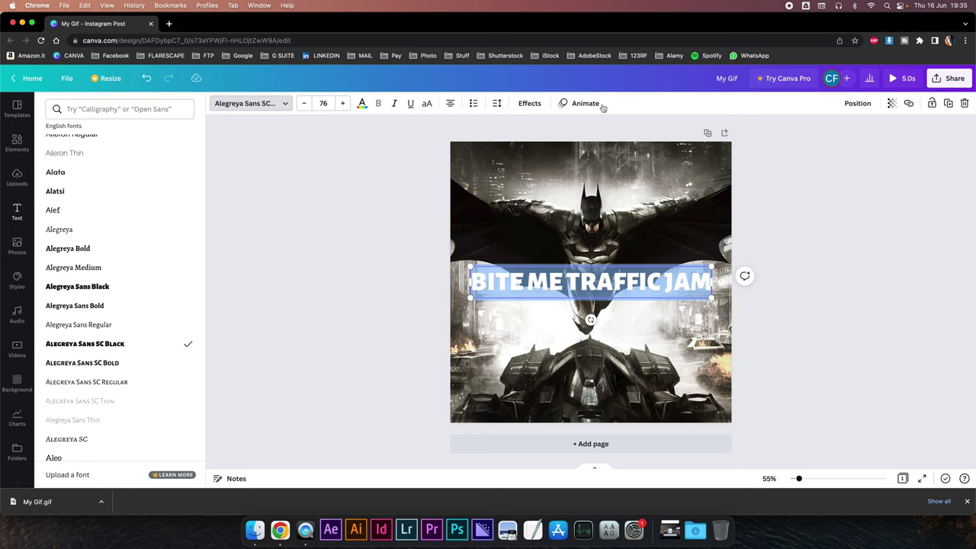
- Apply the Burst text animation to the heading and place it on two lines over the vehicle in the lower part of the image
click(573, 103)
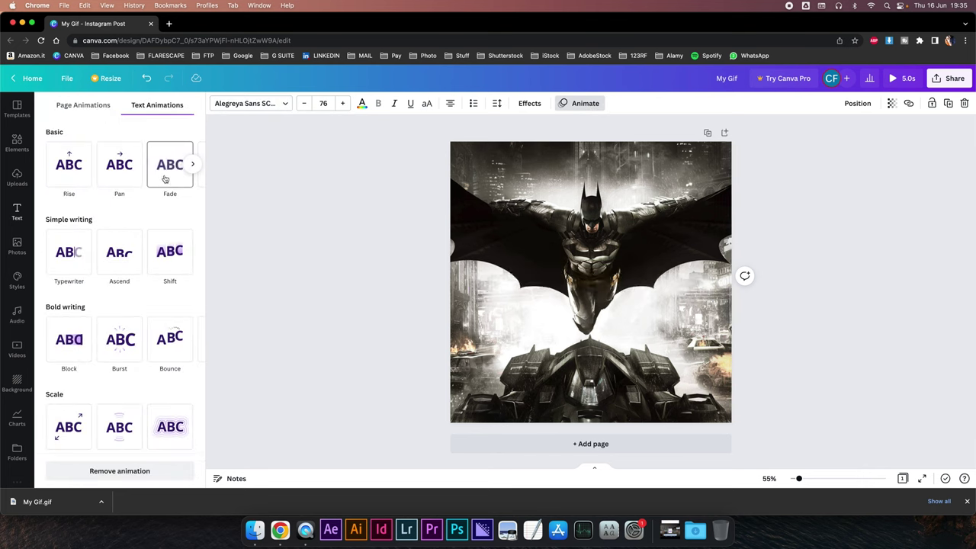
click(124, 349)
click(61, 389)
click(570, 305)
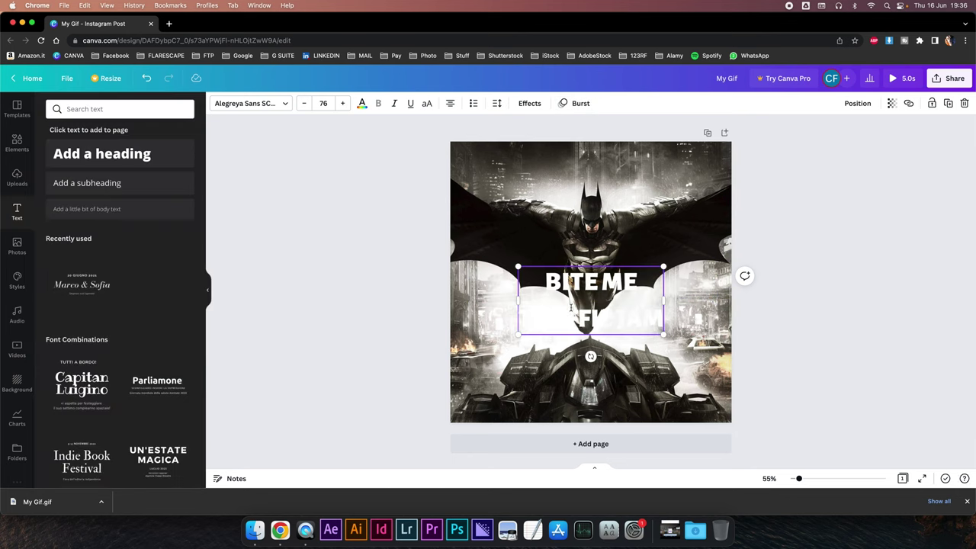
drag(565, 304, 565, 376)
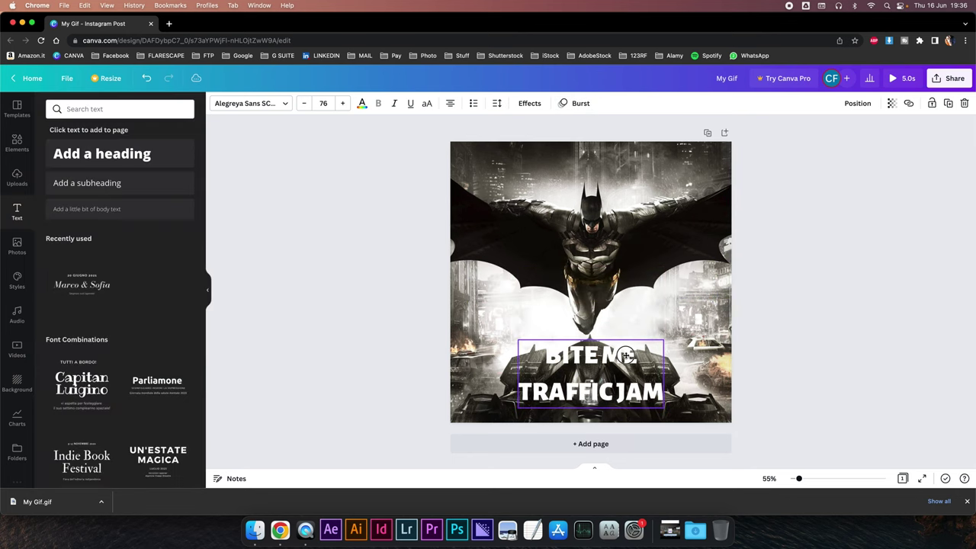
- Give the heading a Shadow effect with black as the shadow colour
click(529, 105)
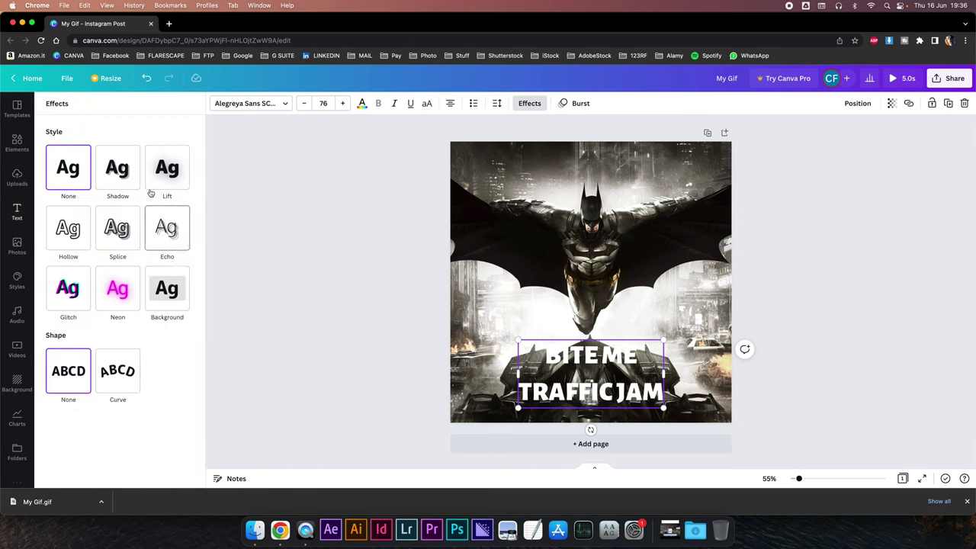
click(119, 177)
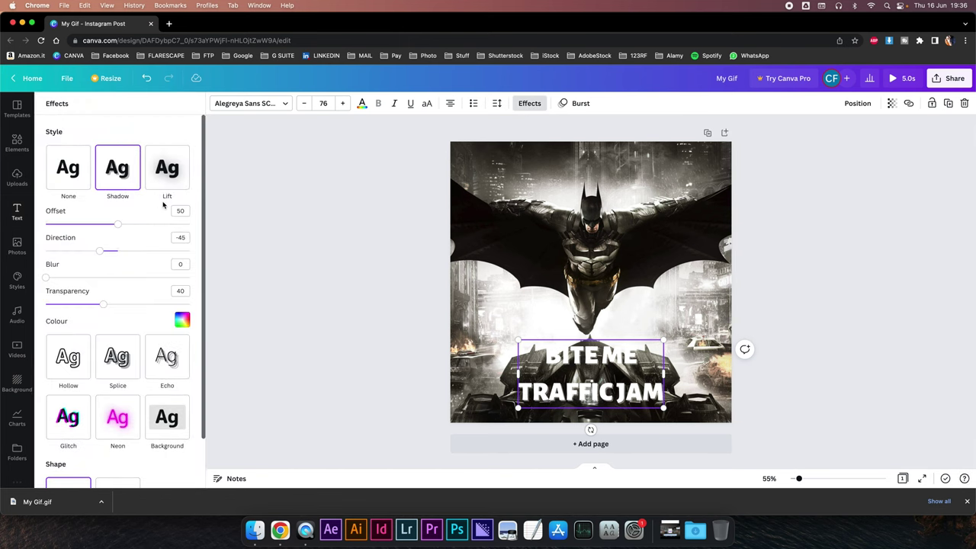
click(181, 321)
click(55, 223)
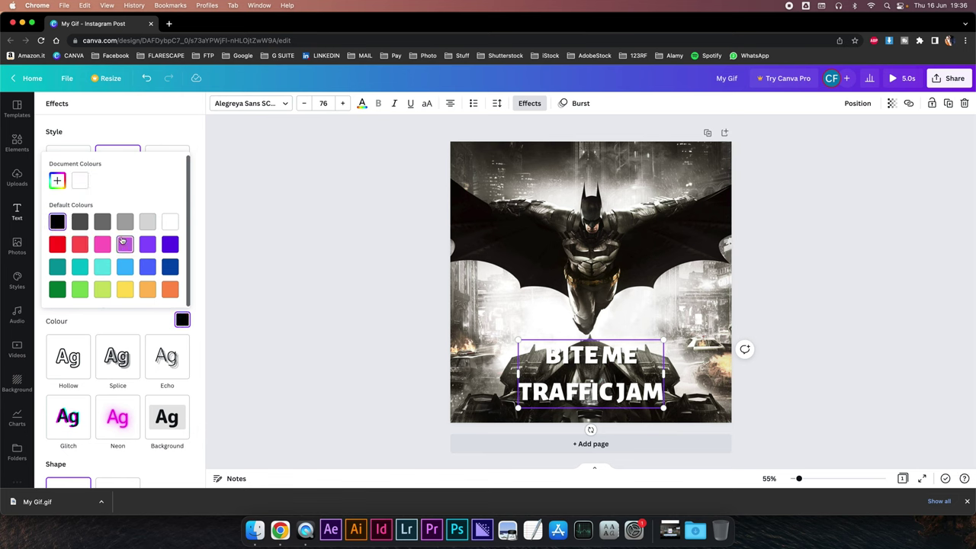
click(197, 217)
- Set the heading's shadow to offset 35, direction 143, blur 20 and transparency 75, and deselect the heading
drag(103, 304, 156, 304)
drag(45, 278, 72, 277)
drag(156, 305, 154, 305)
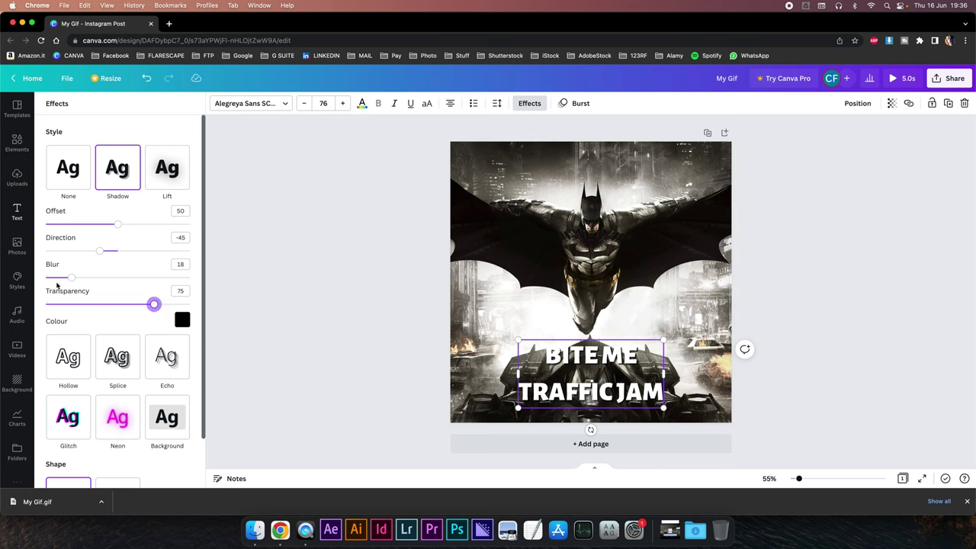
drag(71, 279, 176, 263)
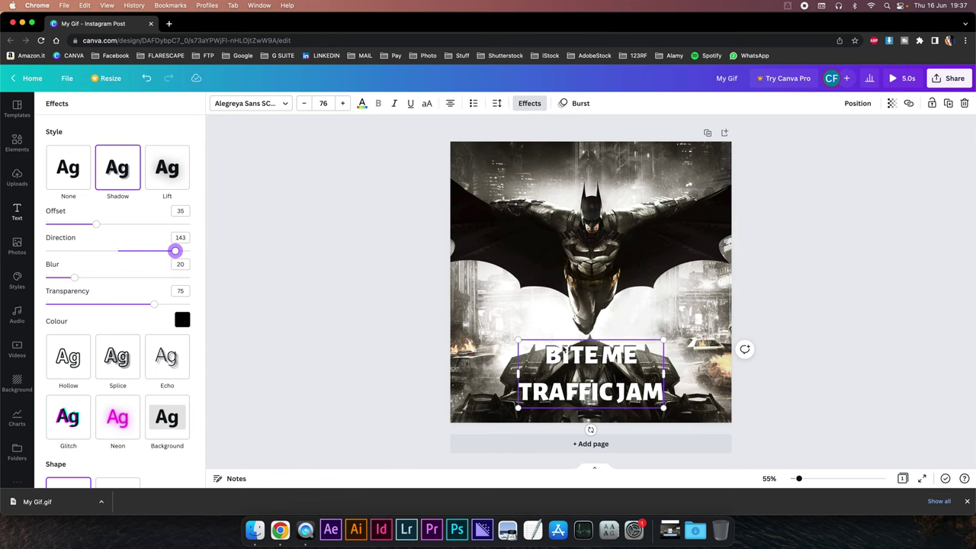
click(332, 285)
click(821, 301)
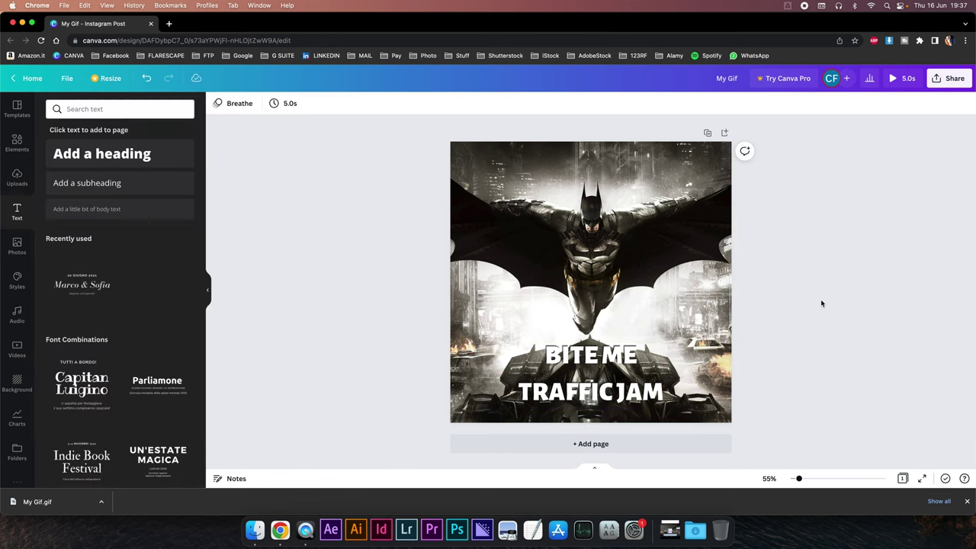
- Preview the animated design, replay it and close the preview
click(894, 81)
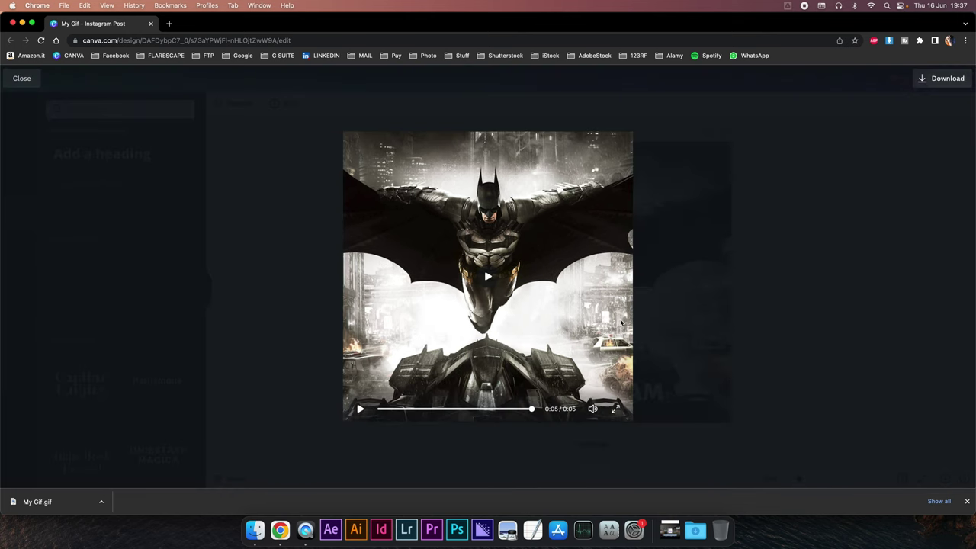
click(501, 287)
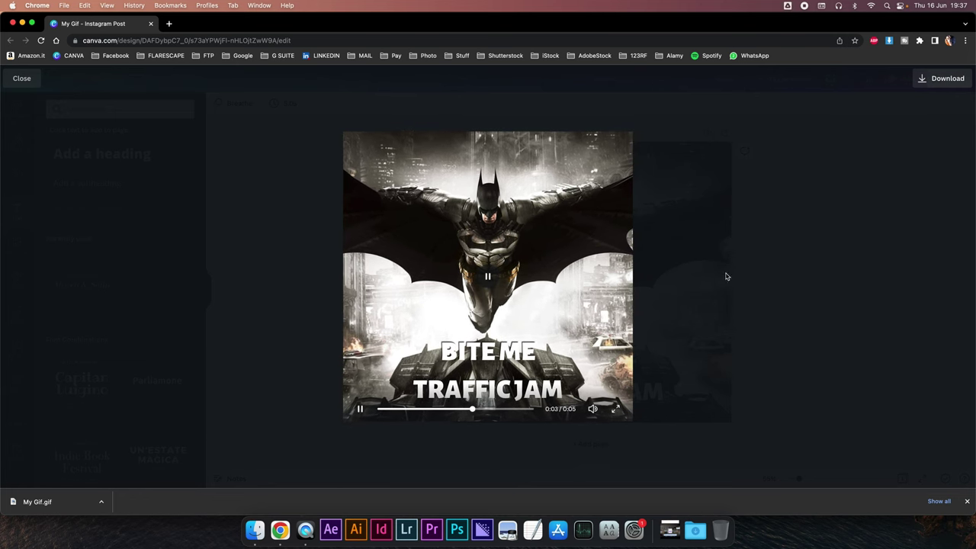
click(702, 257)
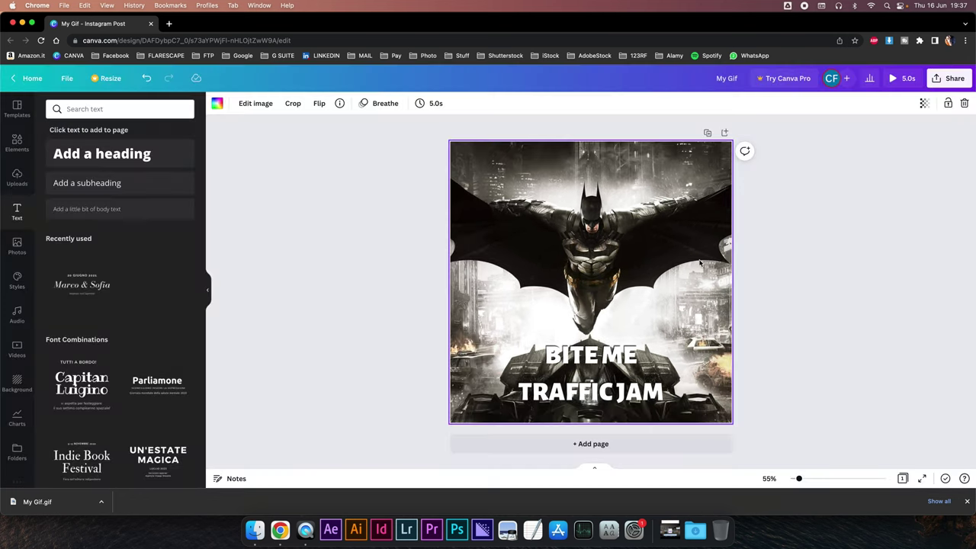
- Enlarge the heading to font size 118 and reduce its line spacing to 0.91
click(657, 345)
drag(664, 338, 703, 321)
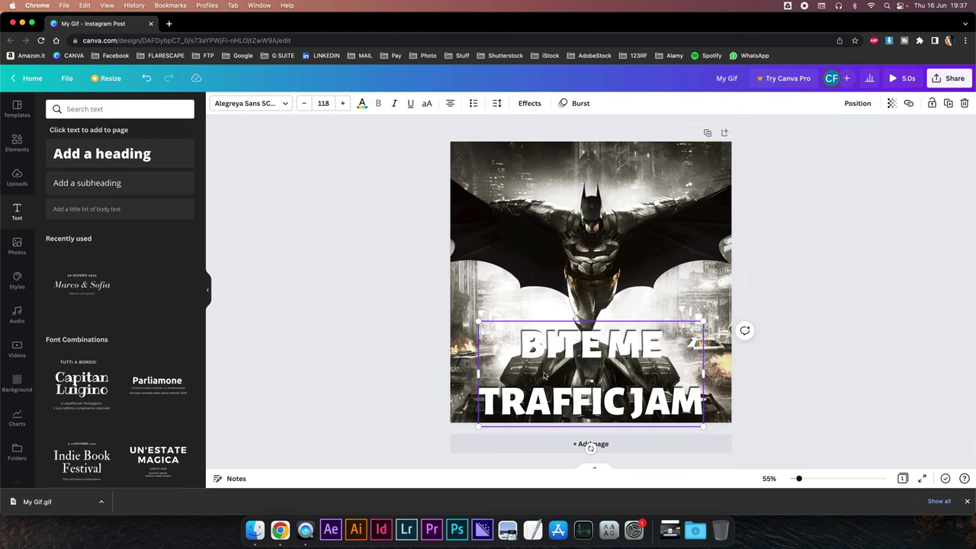
click(496, 103)
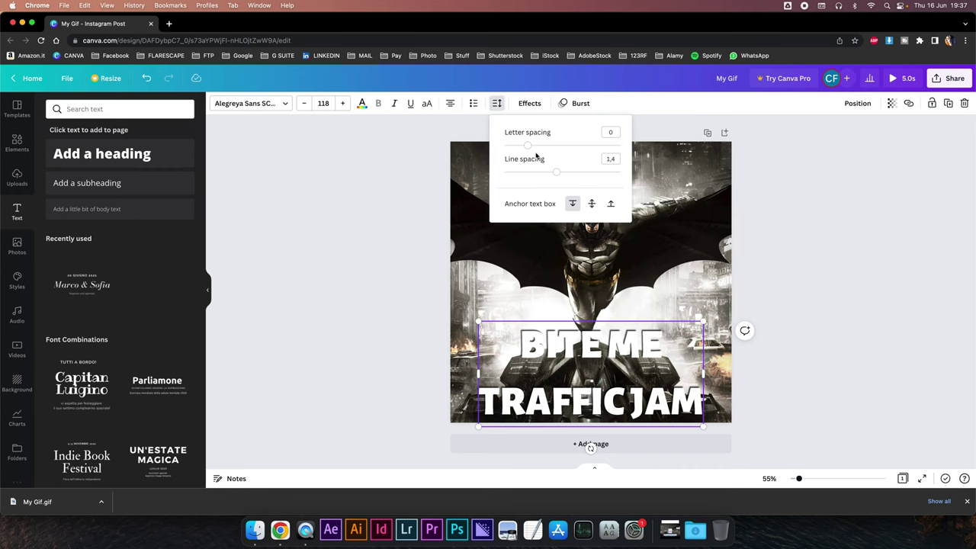
drag(558, 173, 528, 173)
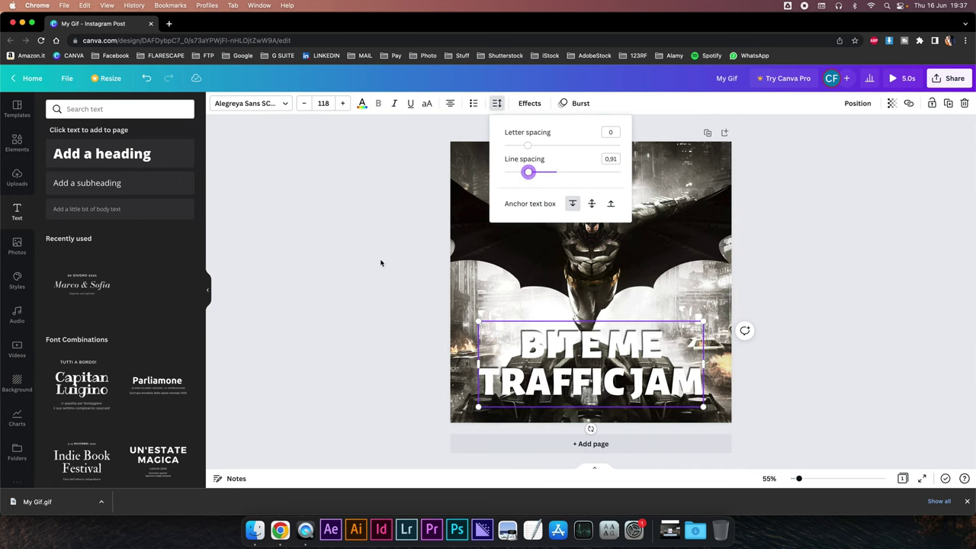
- Move the BITE ME TRAFFIC JAM heading down to the page's lower edge and preview the animated design
click(557, 364)
drag(625, 343, 627, 365)
click(887, 123)
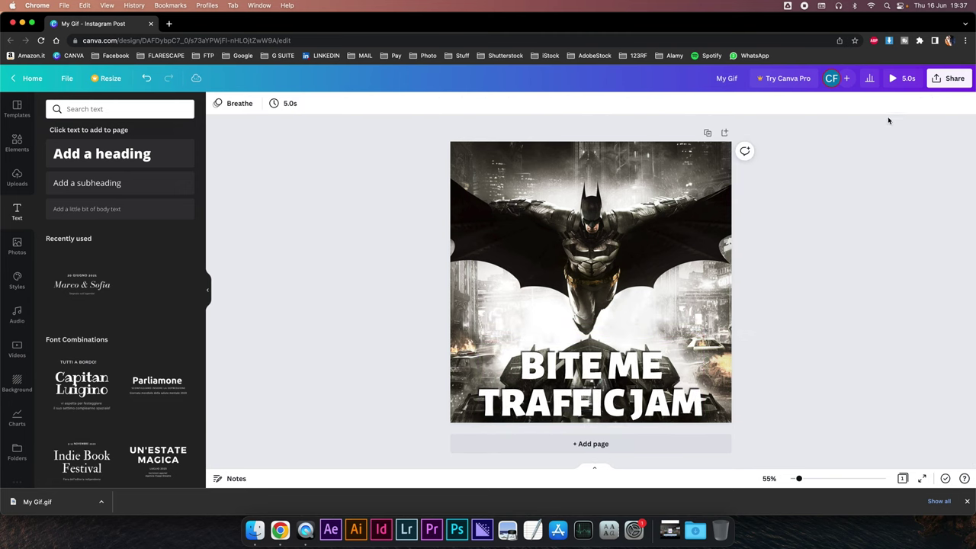
click(892, 78)
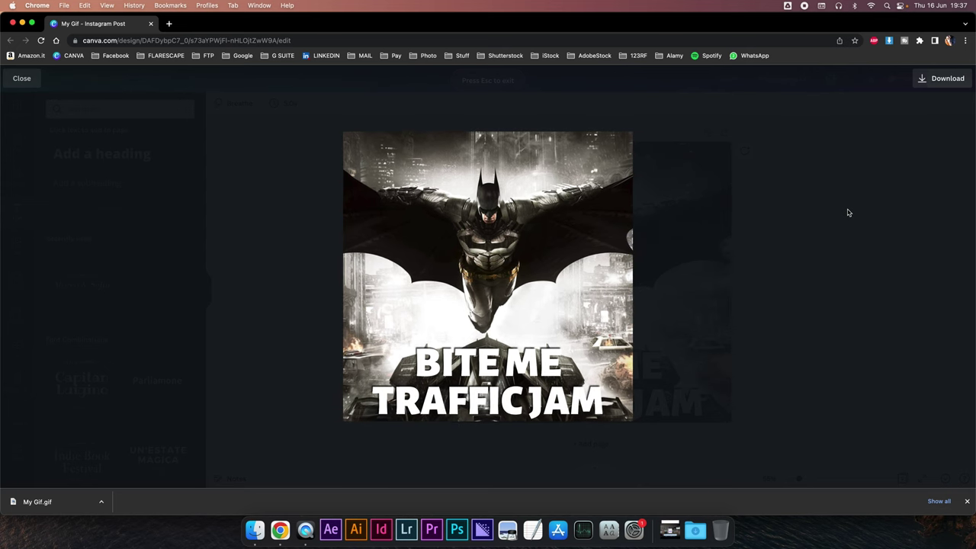
key(Escape)
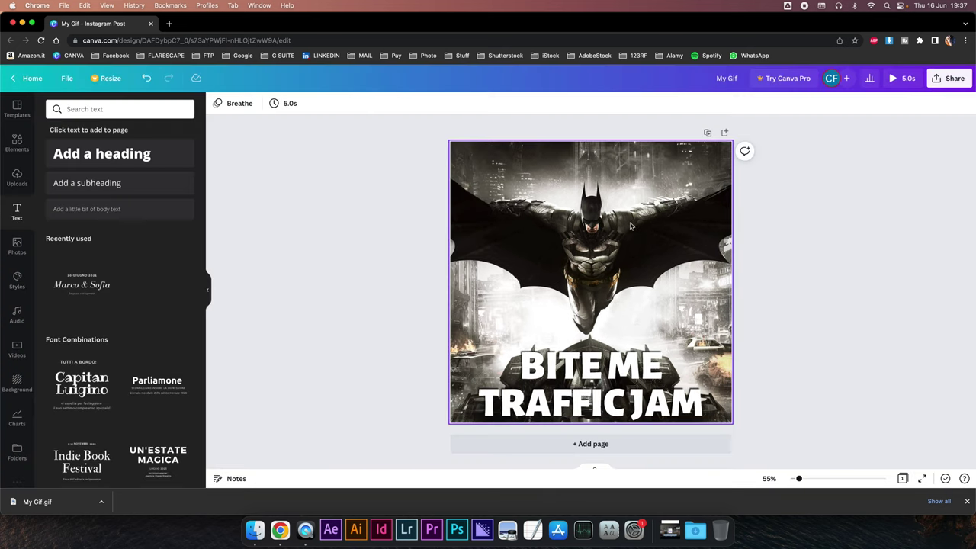
- Duplicate the page and replace the copy's Batman image with the uploaded dark photo of a man before glowing orange lines
click(708, 133)
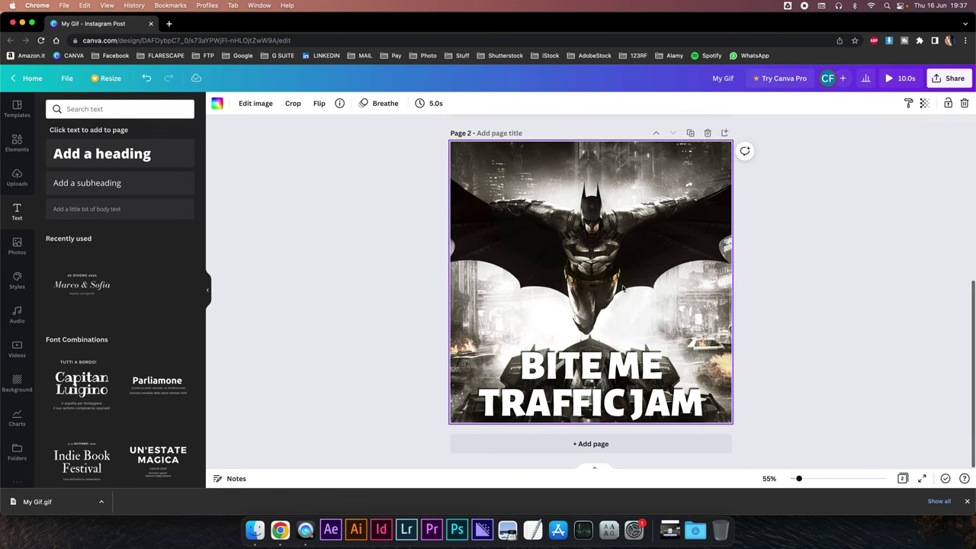
click(16, 177)
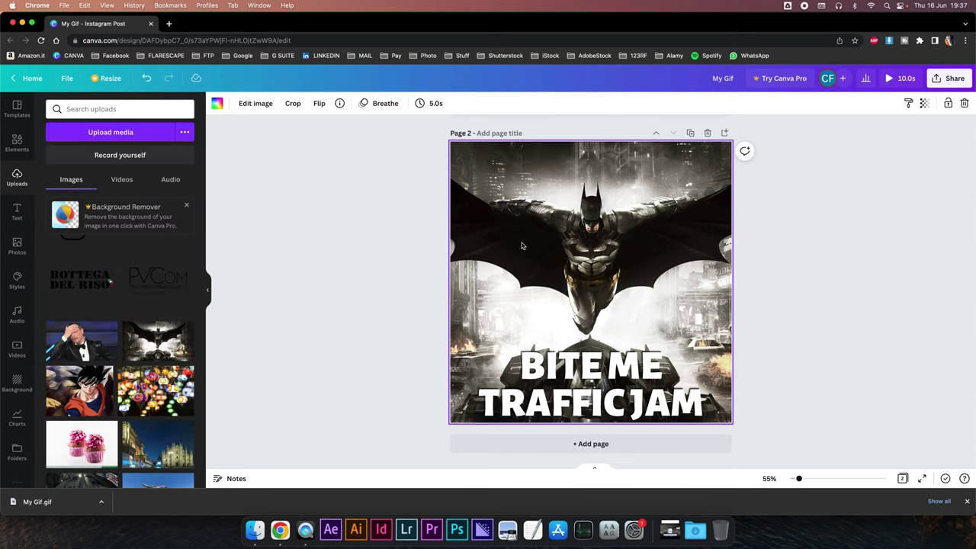
scroll(142, 351, down, 5)
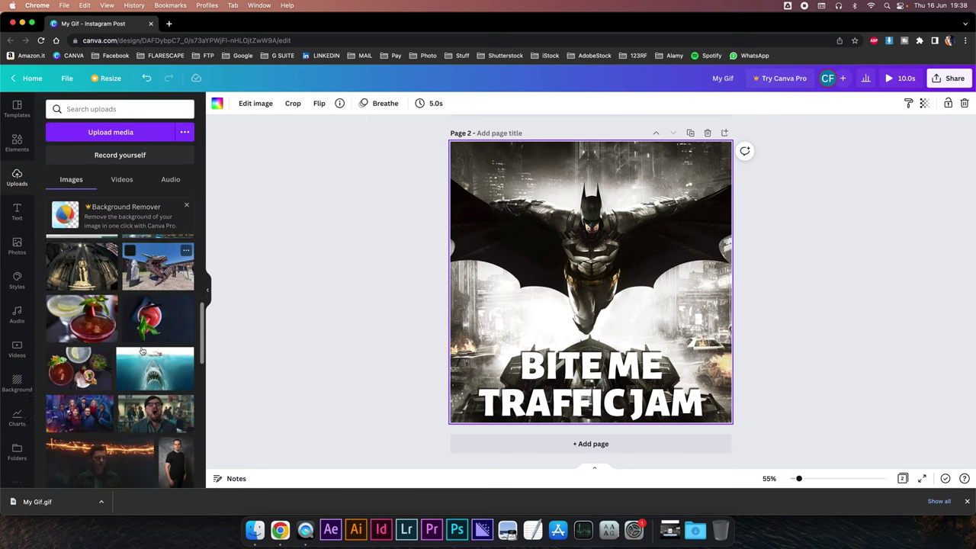
drag(87, 394, 458, 262)
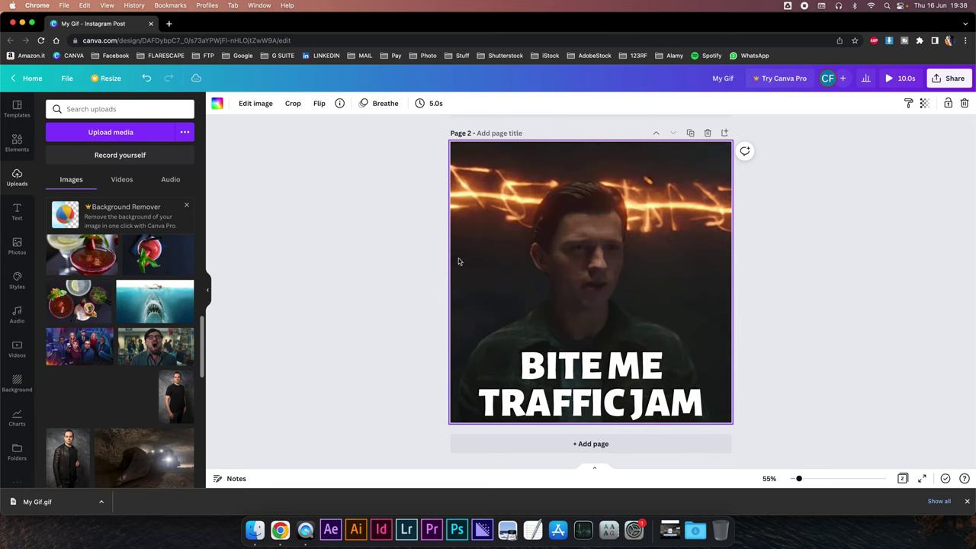
- Change the page 2 heading text to ARE YOU SERIOUS? and set its font to Alfa Slab One
click(615, 398)
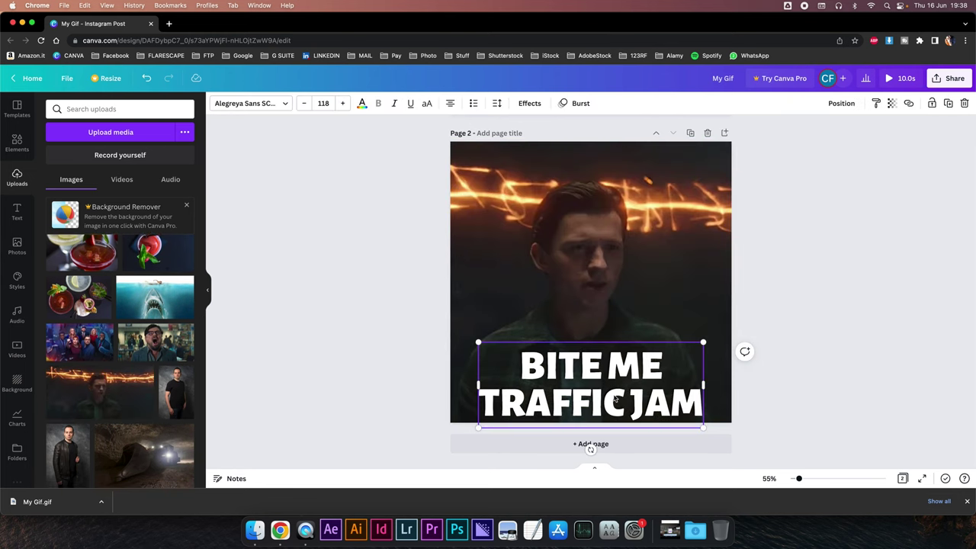
double_click(588, 375)
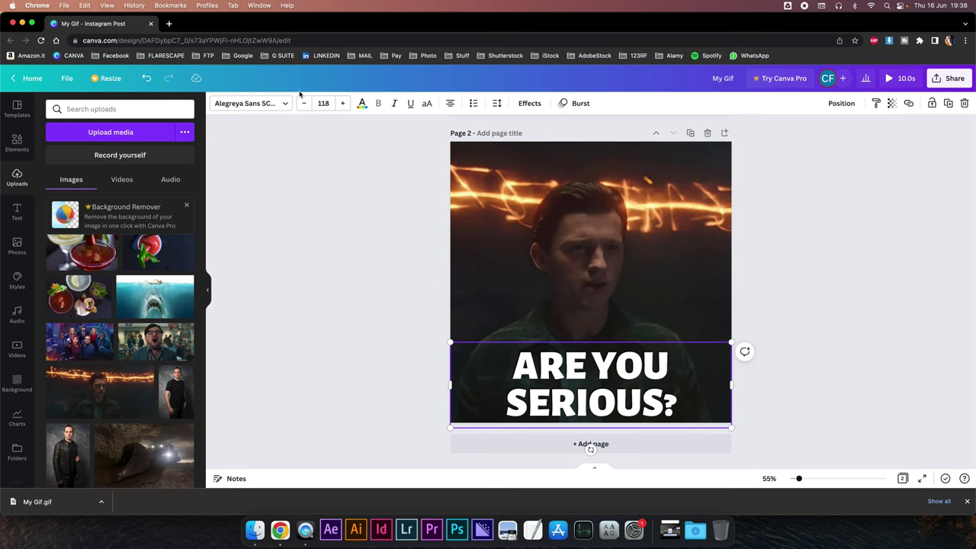
click(273, 103)
scroll(126, 339, down, 1)
scroll(131, 335, down, 3)
click(96, 308)
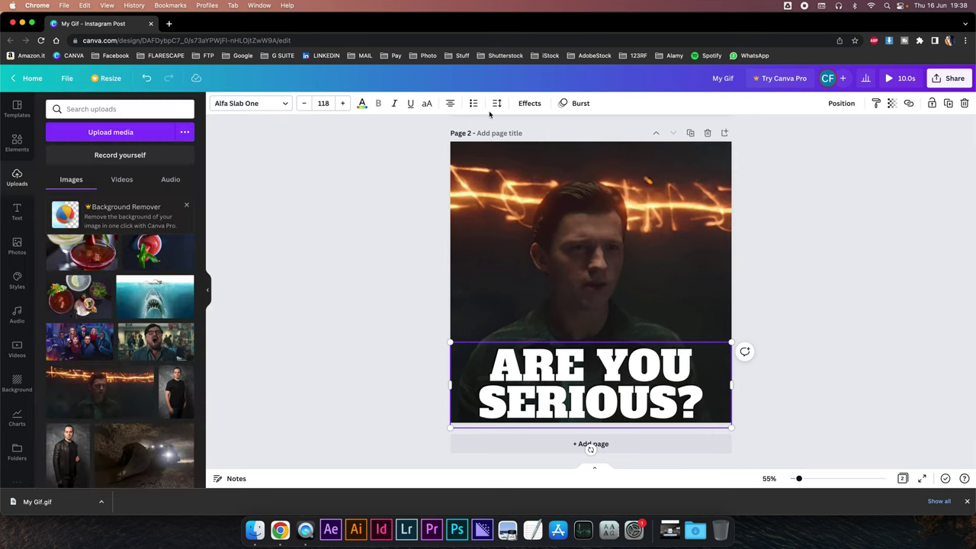
- Change the page 2 heading's text animation to Bounce, animated on enter only, and deselect the heading
click(577, 104)
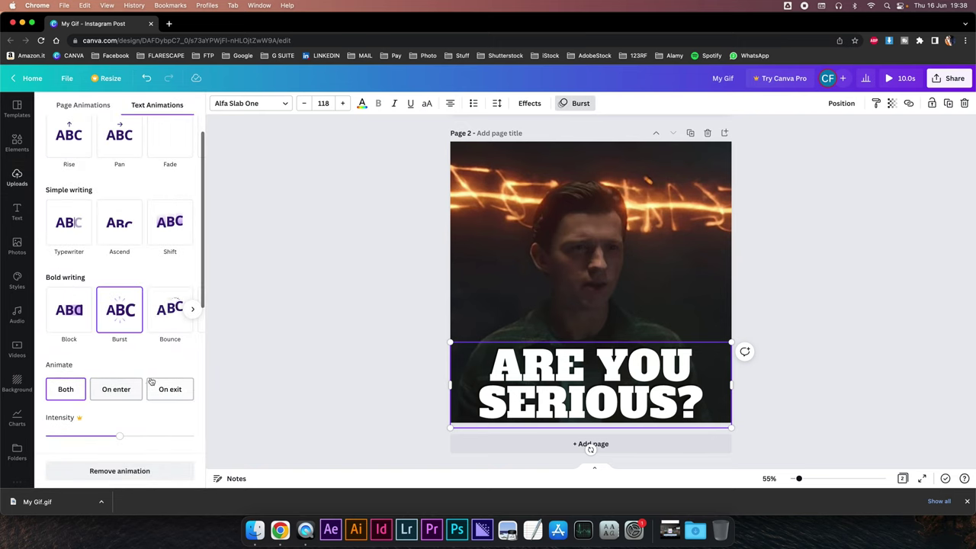
click(170, 311)
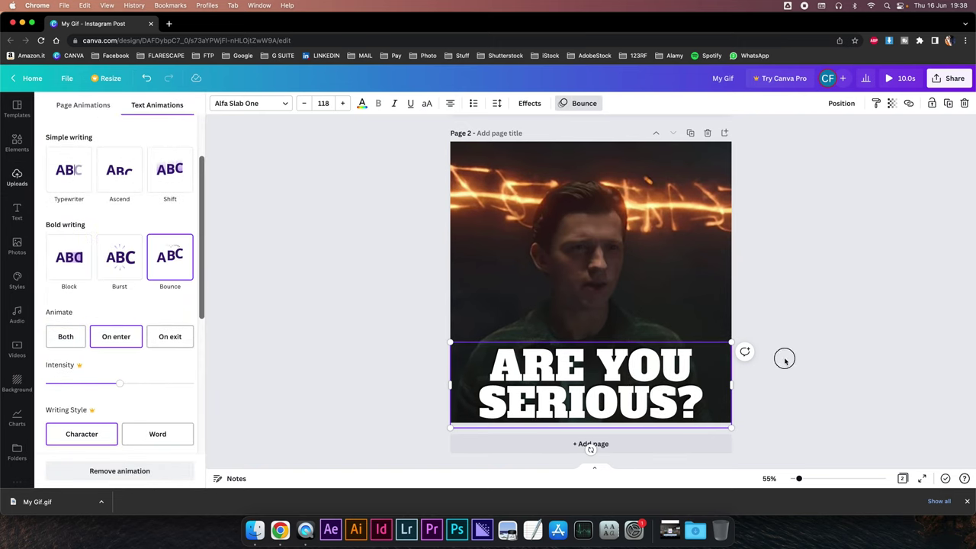
click(665, 366)
click(796, 352)
- Move the page 2 heading up so its box aligns with the page's lower edge, and preview the two-page animation
click(649, 387)
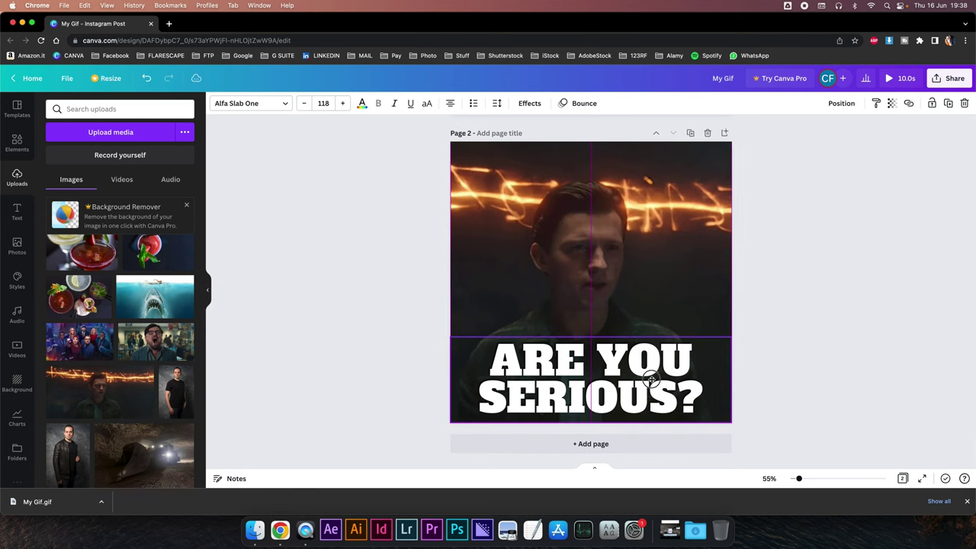
click(806, 273)
click(889, 78)
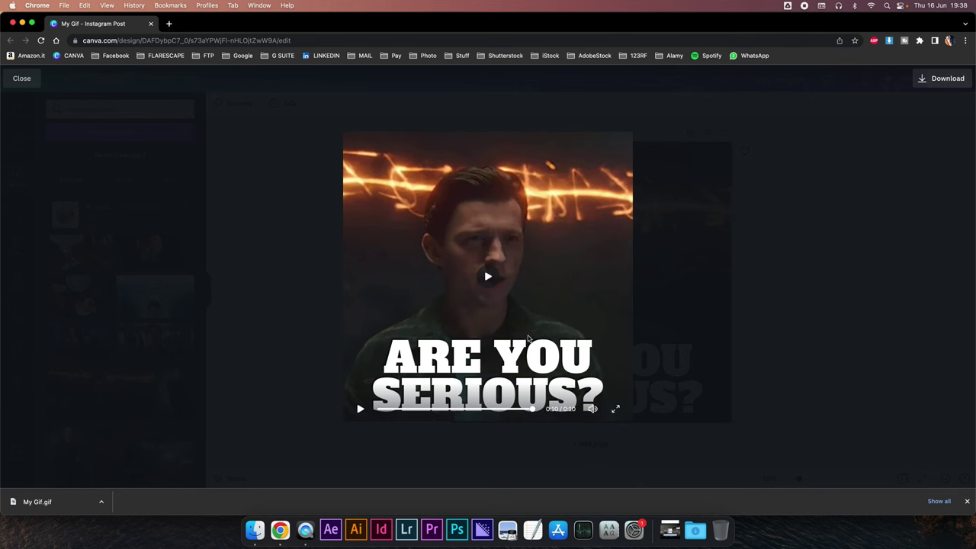
click(841, 148)
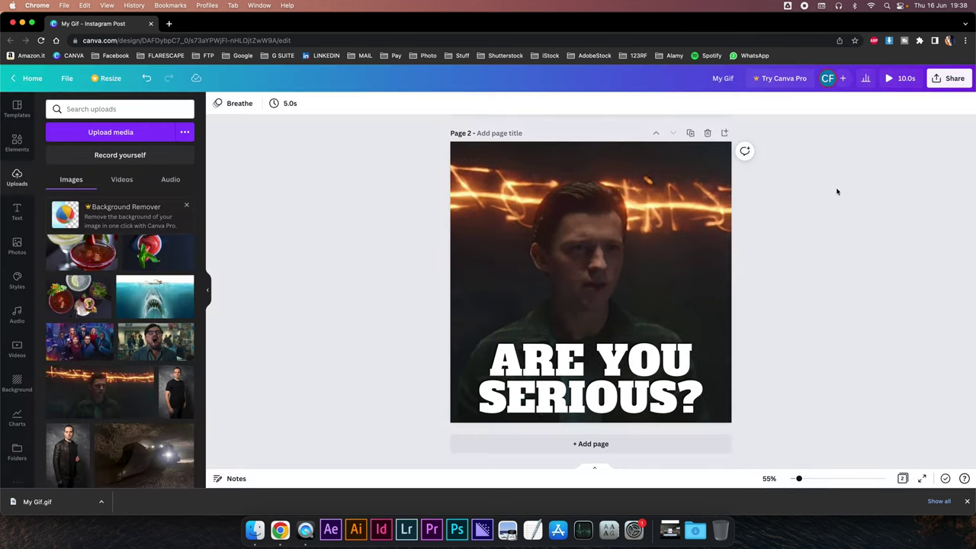
- Download only page 1 of the design as a GIF
click(947, 84)
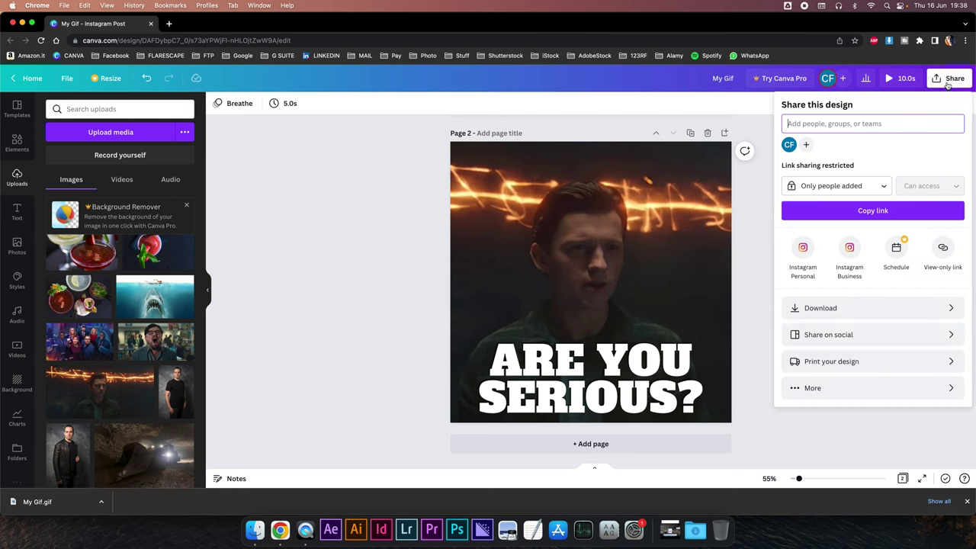
click(829, 310)
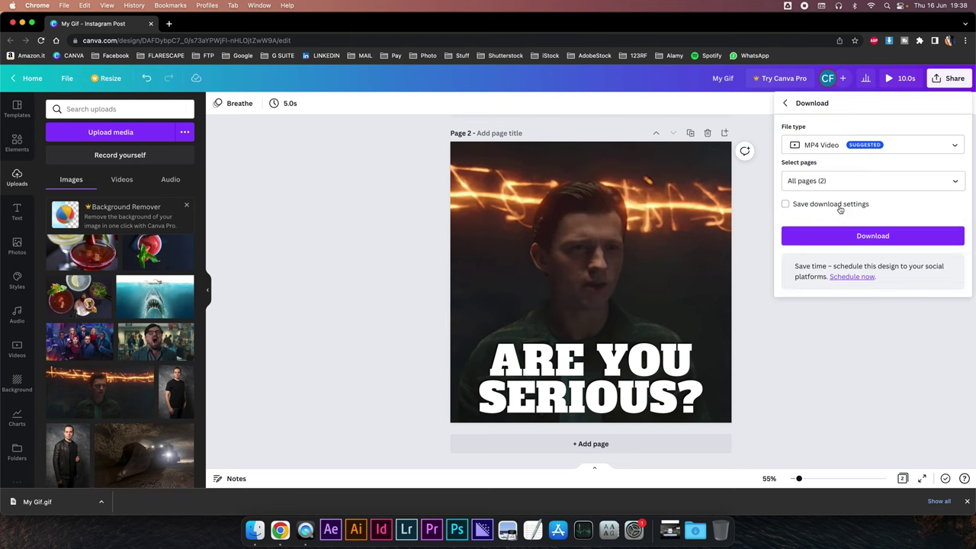
click(816, 149)
click(814, 247)
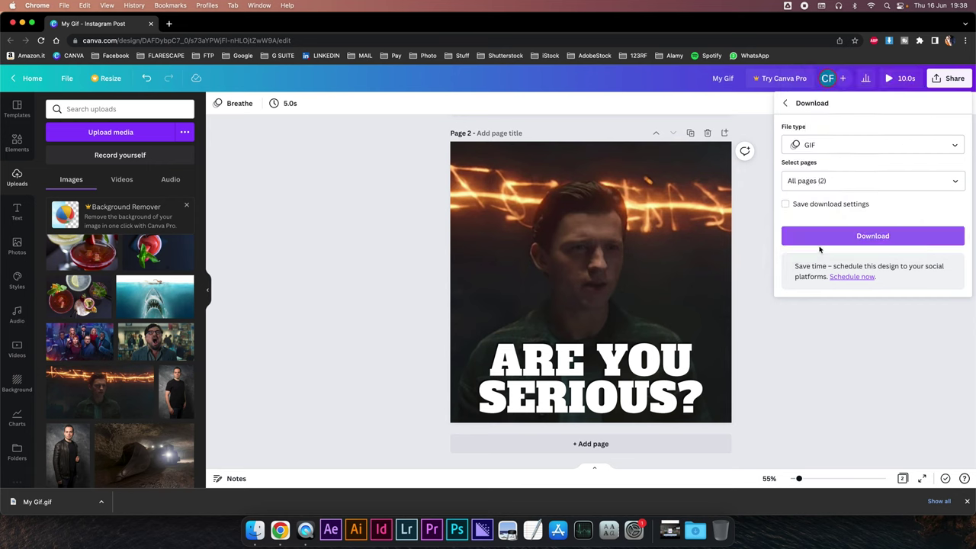
click(804, 181)
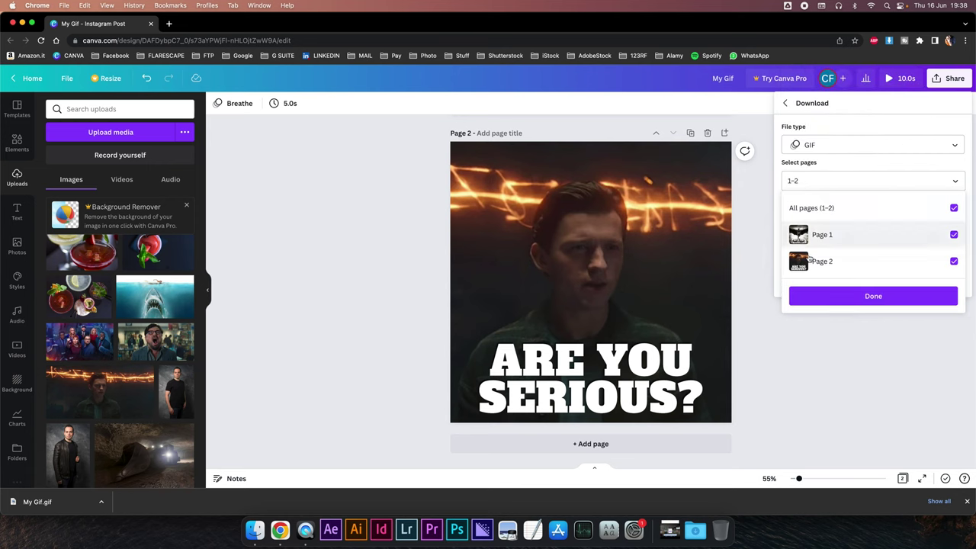
click(809, 181)
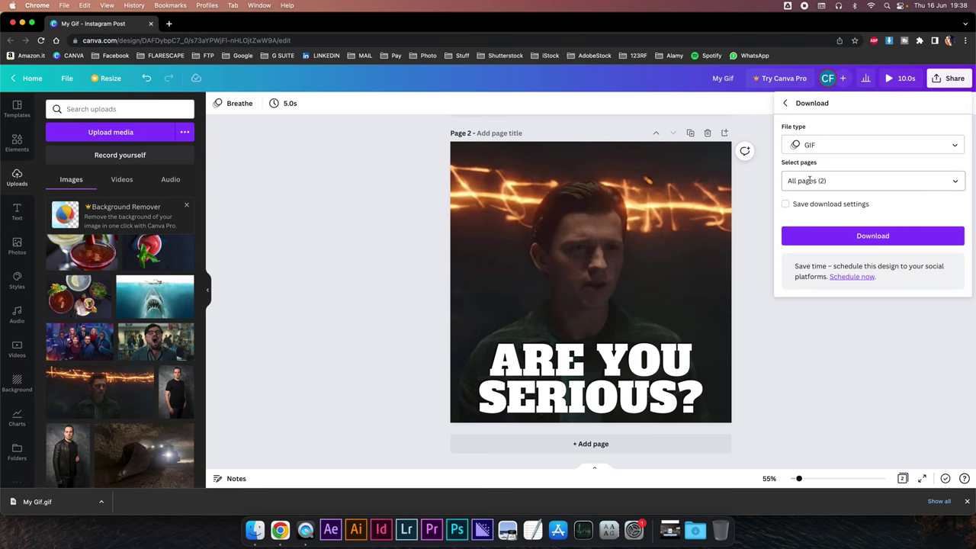
click(810, 181)
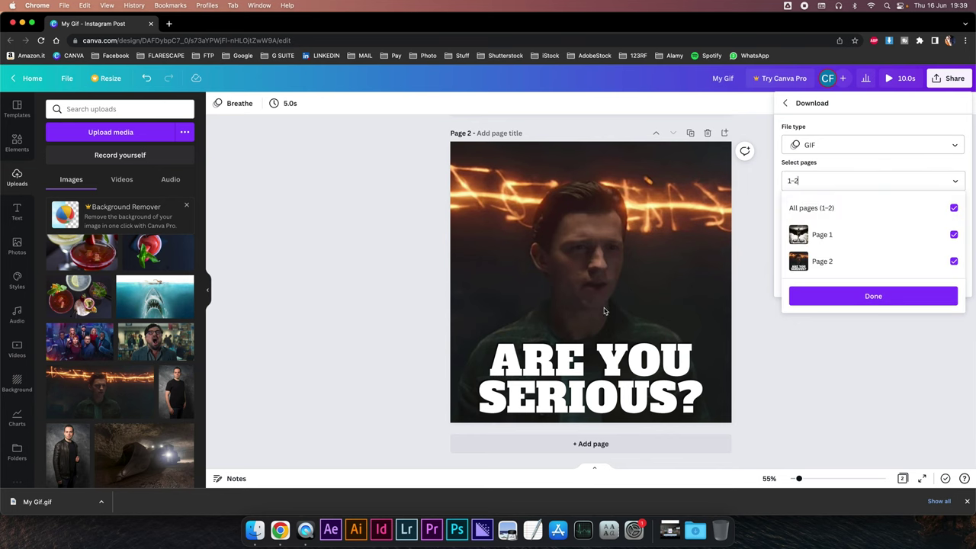
key(BackSpace)
key(BackSpace)
click(846, 296)
click(846, 233)
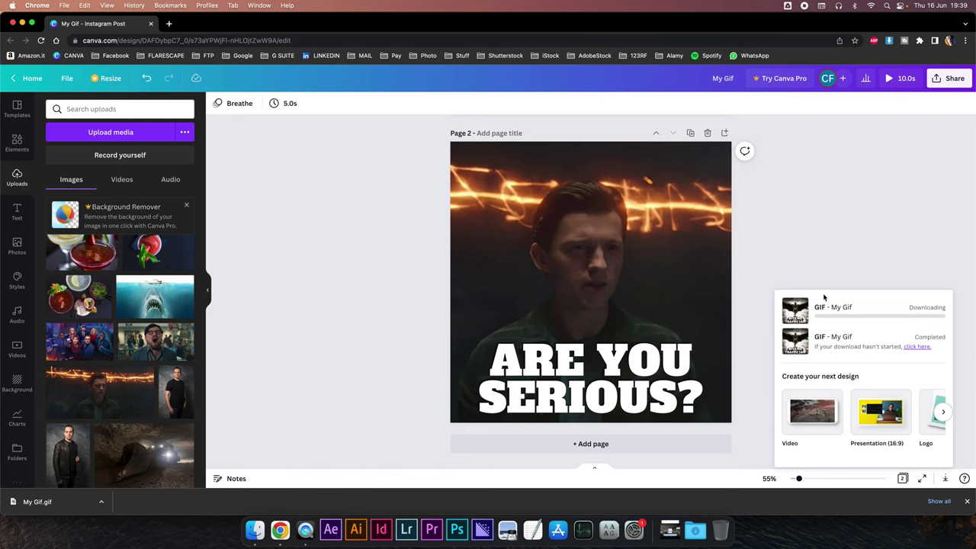
- Download only page 2 of the design as a separate GIF
click(949, 78)
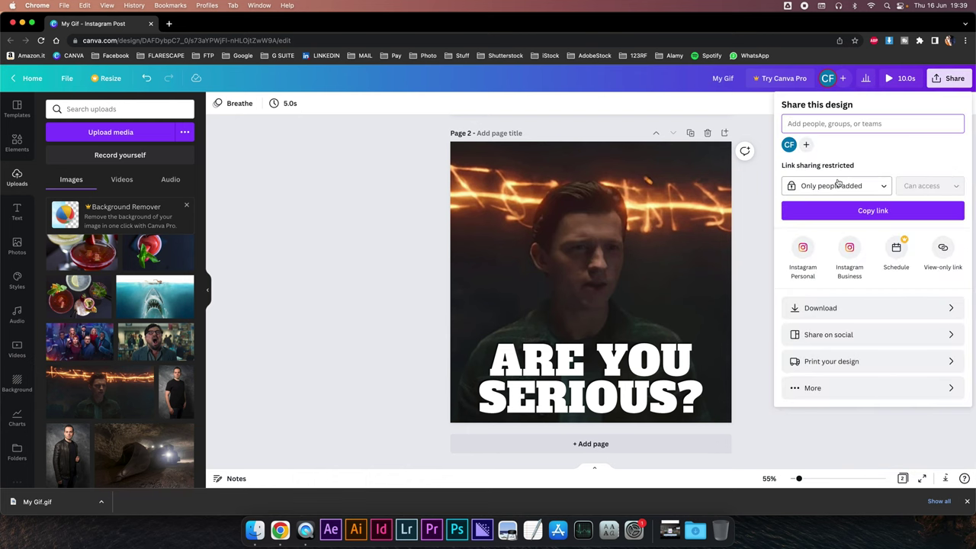
click(828, 308)
click(831, 145)
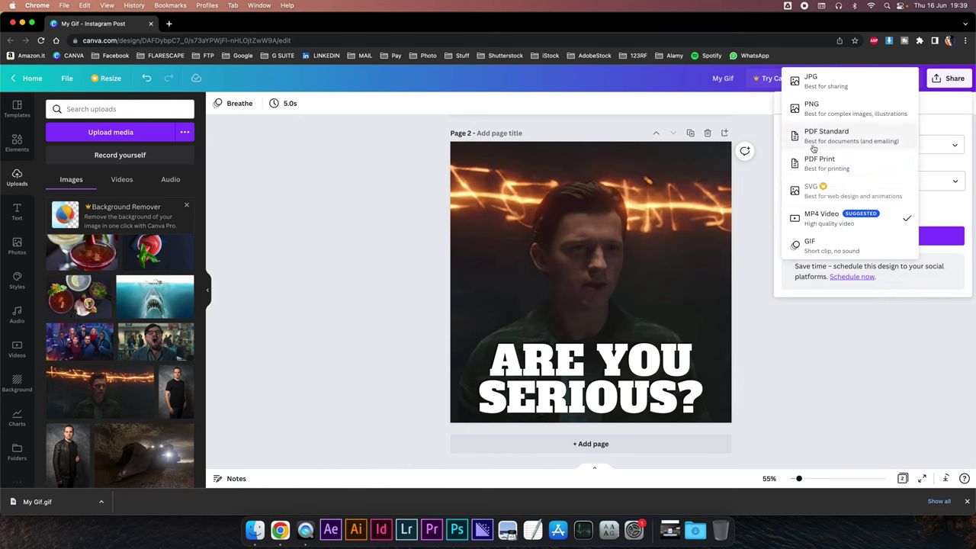
click(810, 244)
click(801, 177)
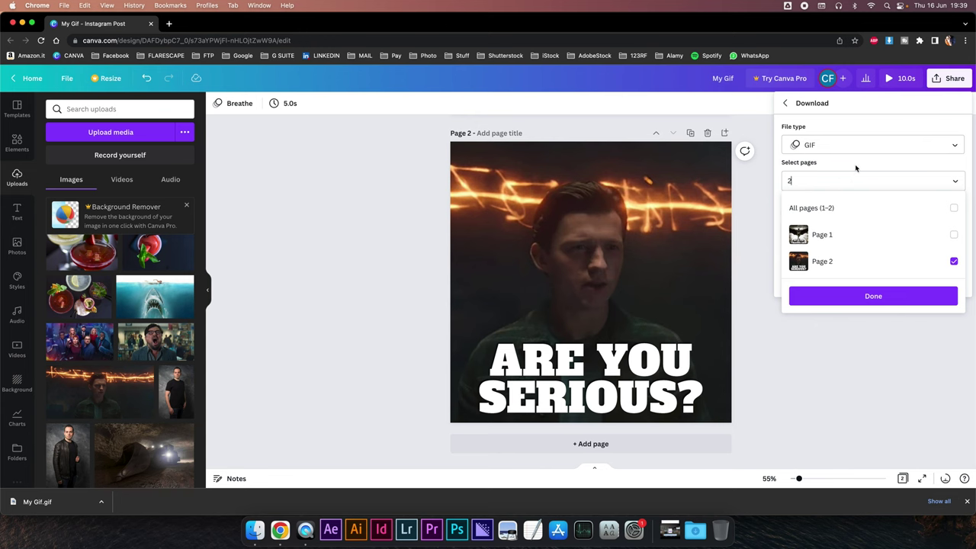
click(855, 166)
click(862, 237)
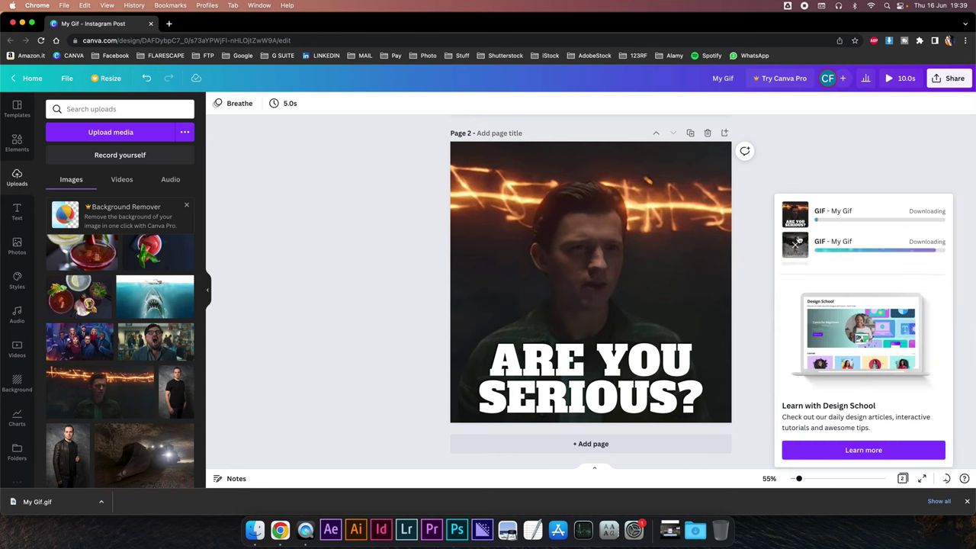
scroll(702, 213, up, 4)
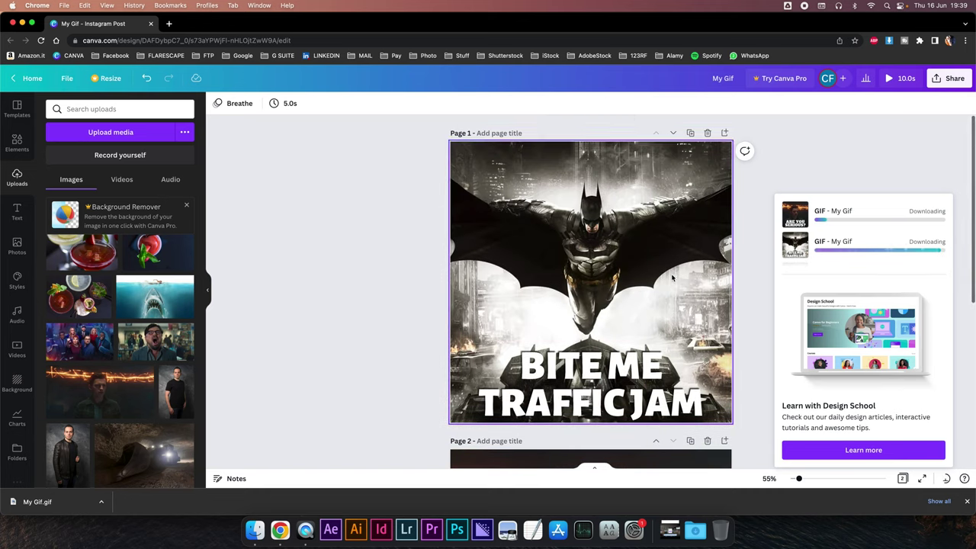
scroll(674, 279, down, 1)
scroll(657, 311, down, 4)
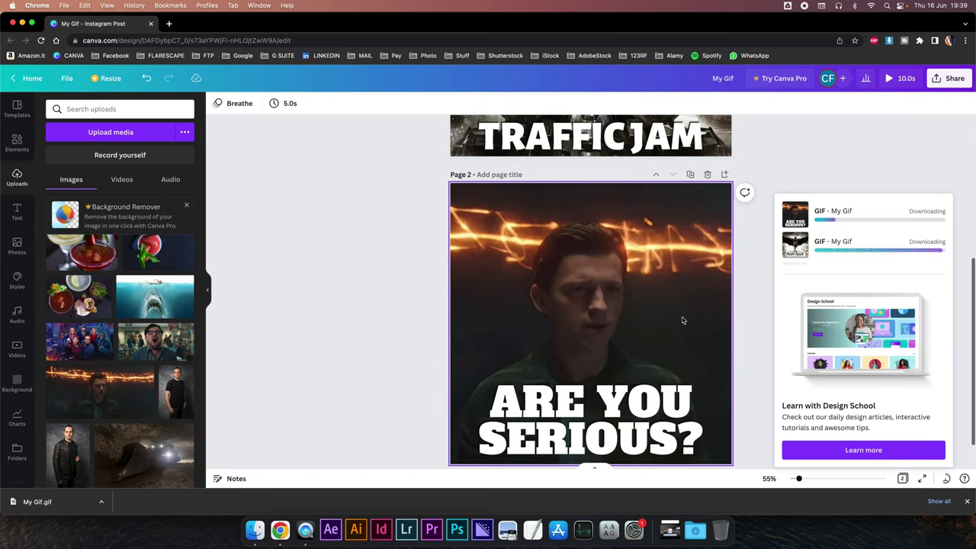
scroll(700, 261, up, 1)
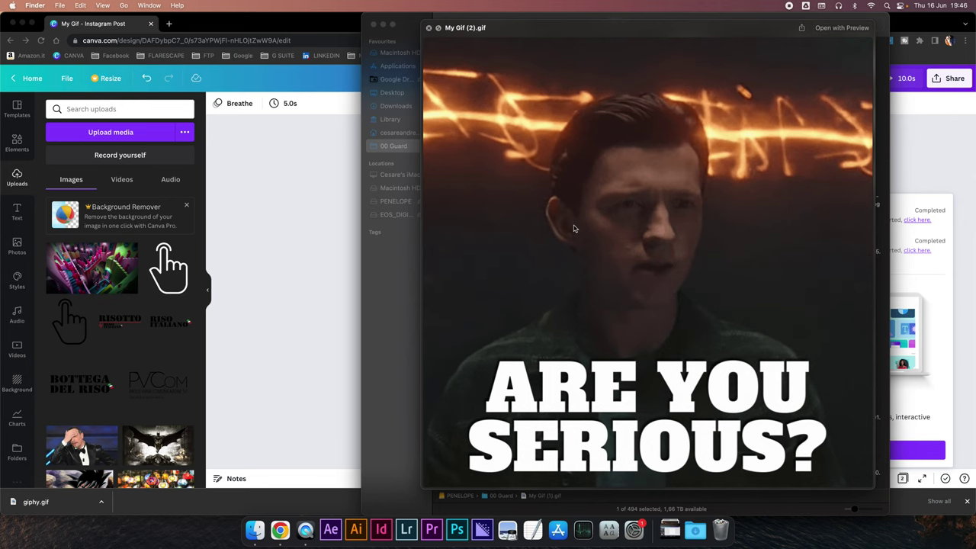
- Review the exported My Gif (1).gif and My Gif (2).gif, and close the file preview, the Finder window and the download notice
key(Up)
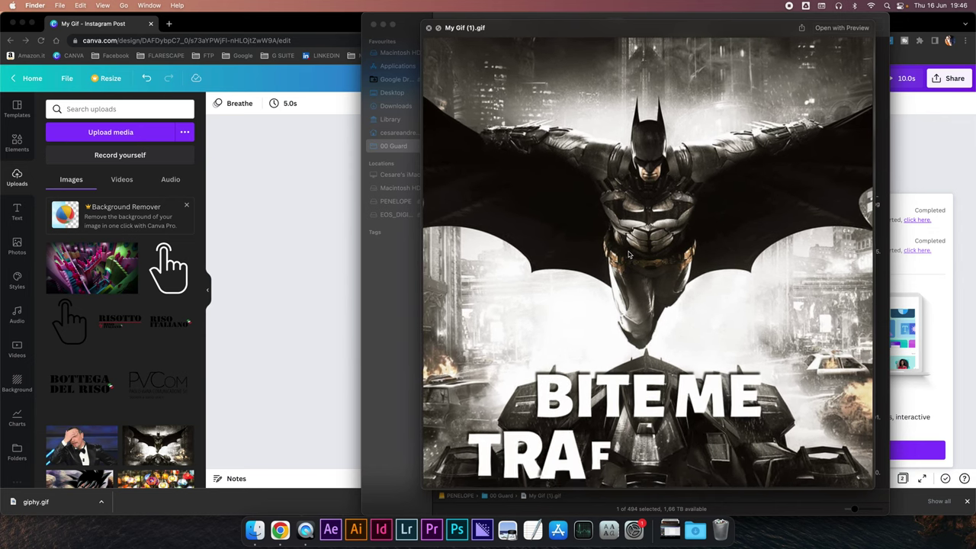
key(Down)
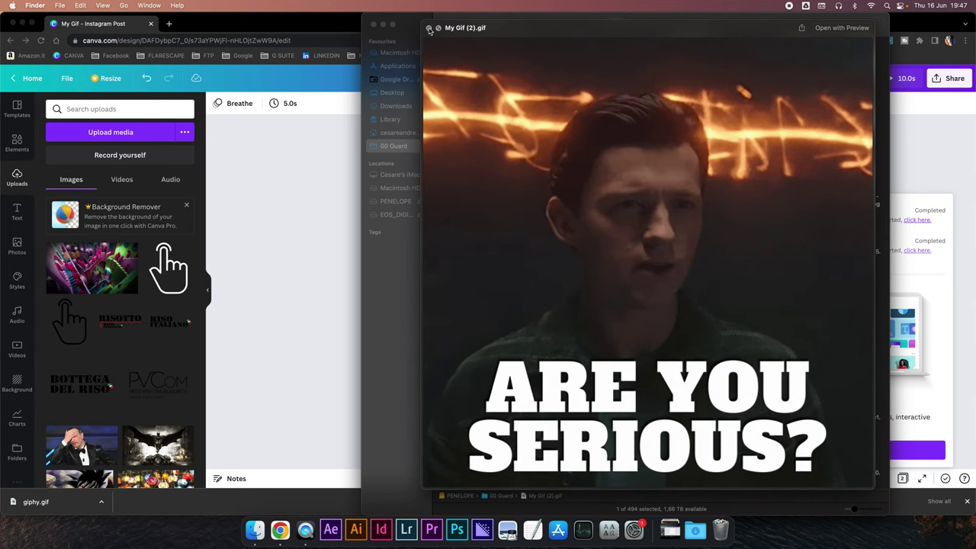
click(373, 25)
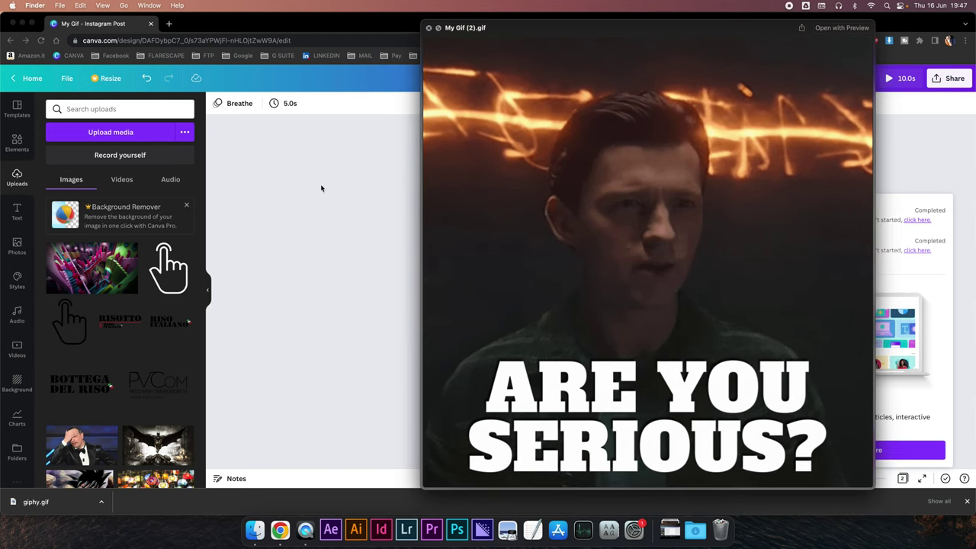
click(429, 28)
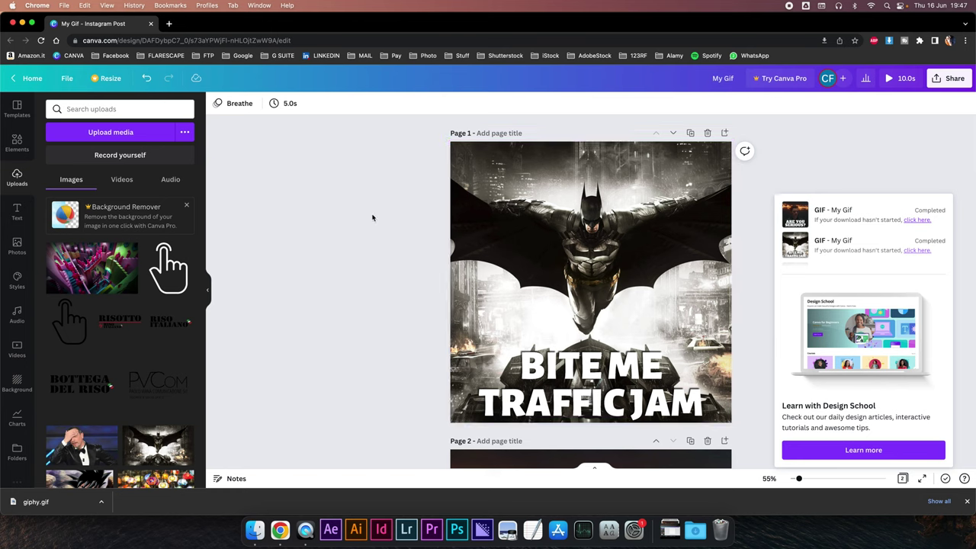
click(373, 218)
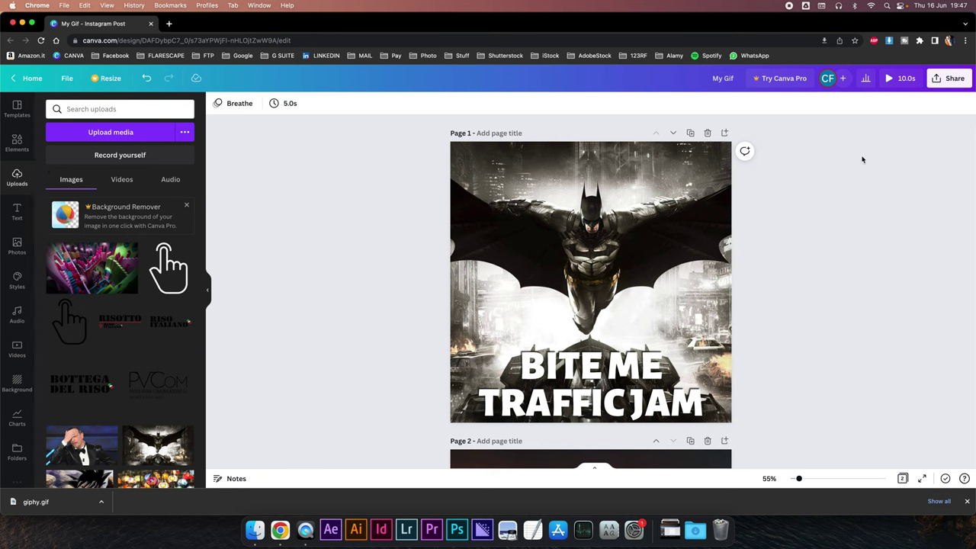
- Open giphy.com in a new browser tab and go to the GIPHY upload page
click(169, 24)
text(giphy)
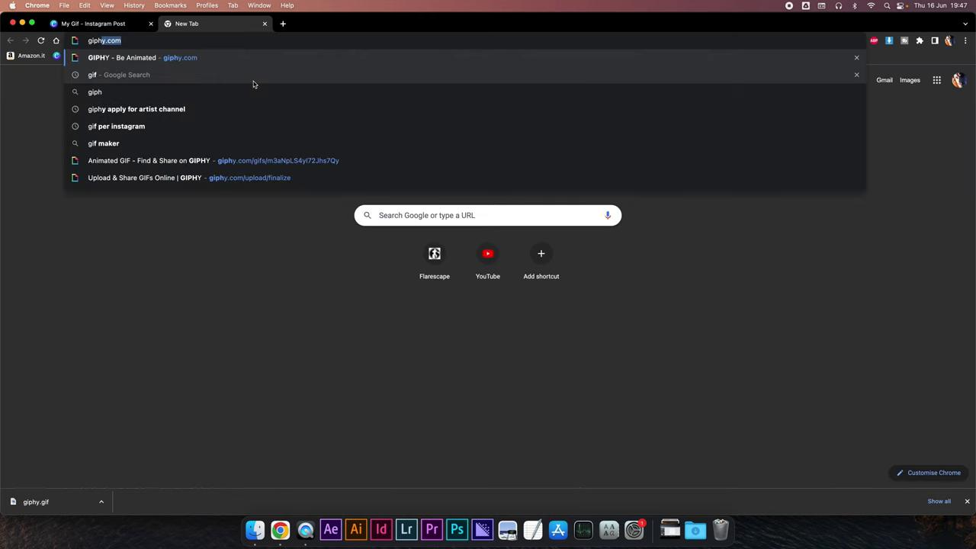
click(118, 65)
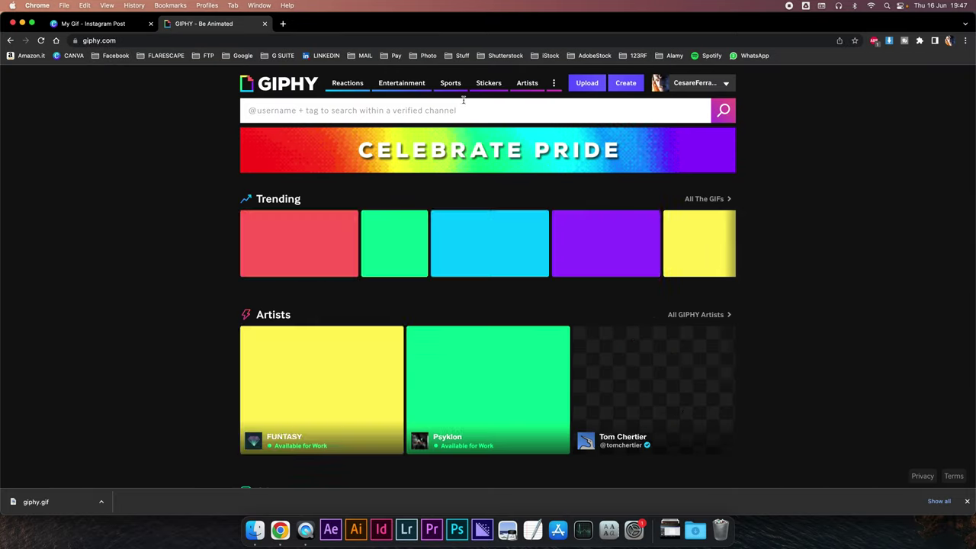
mouse_move(692, 80)
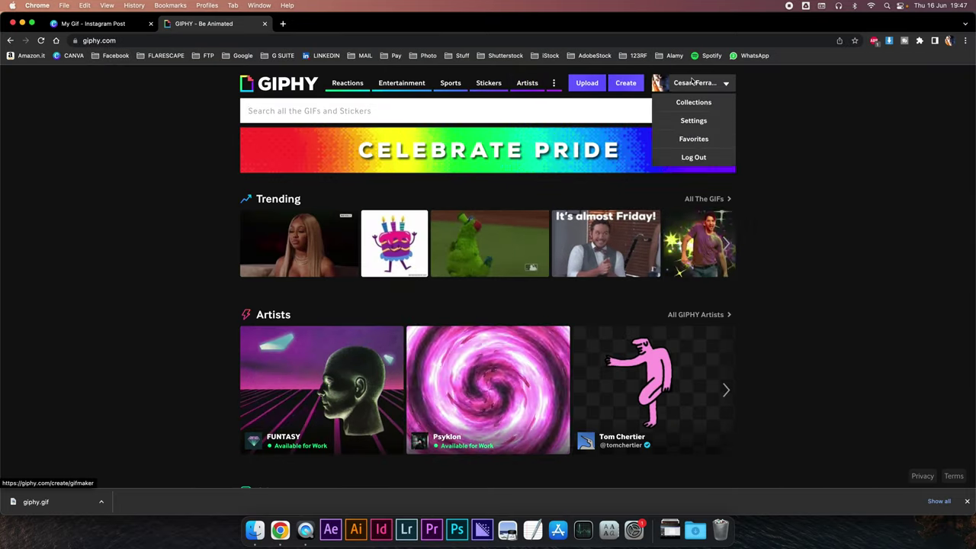
click(587, 84)
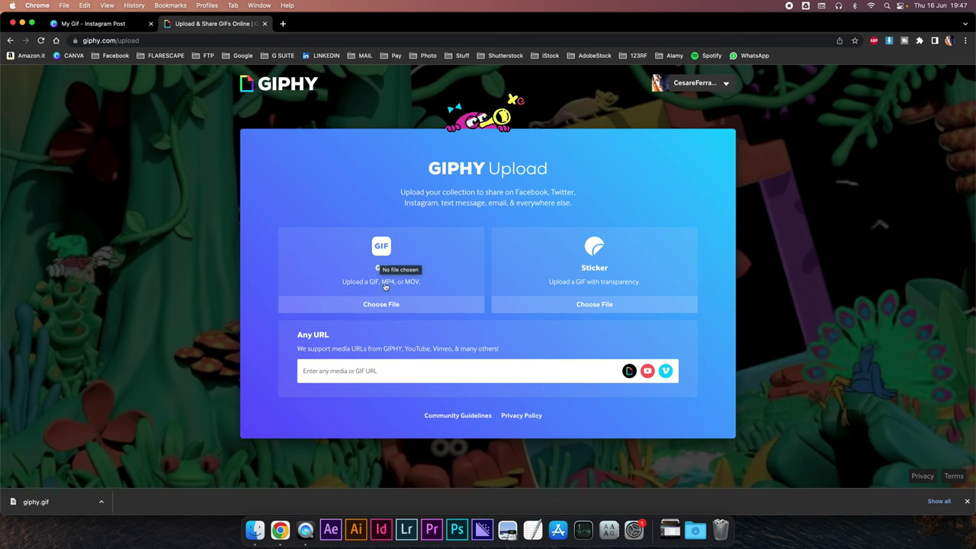
- Load IMG_6130.MOV as a GIF upload, trim its end to about 4 seconds, and continue to the upload details
click(691, 530)
drag(696, 496, 392, 264)
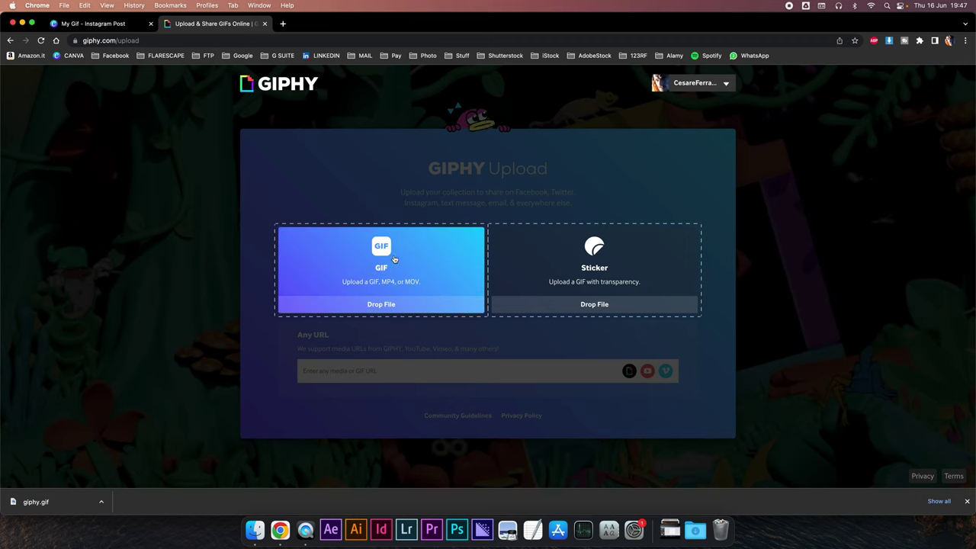
drag(519, 238, 497, 240)
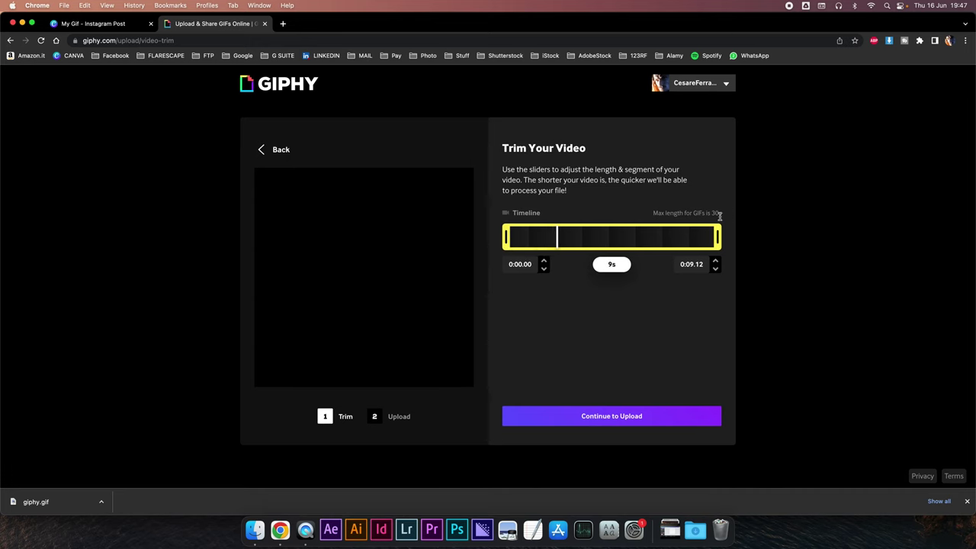
drag(719, 241, 632, 240)
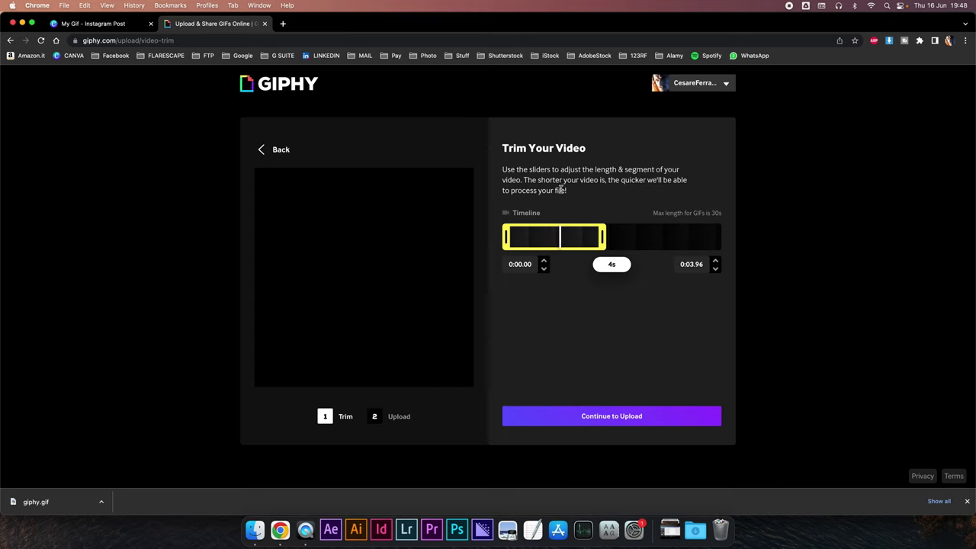
click(608, 418)
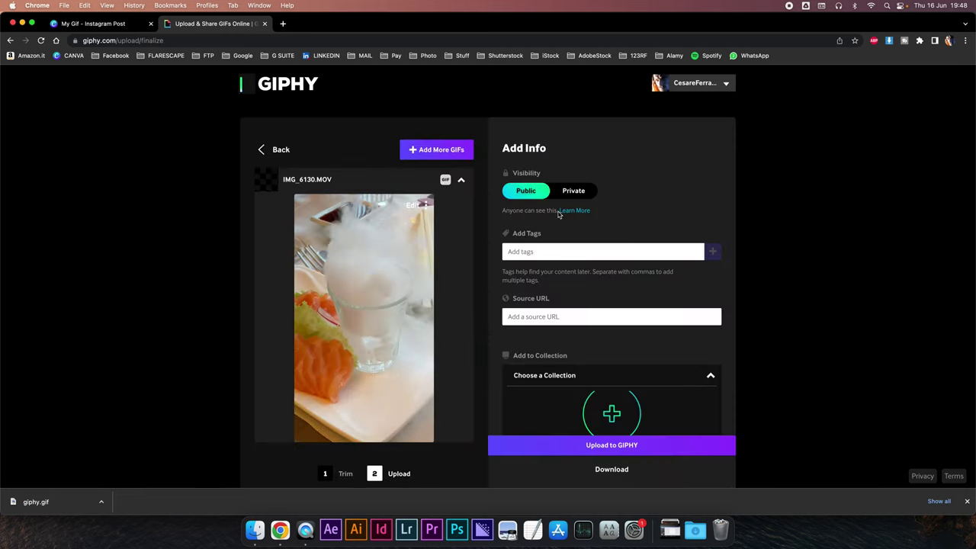
- Set the GIF's visibility to Private and upload it to GIPHY
click(577, 191)
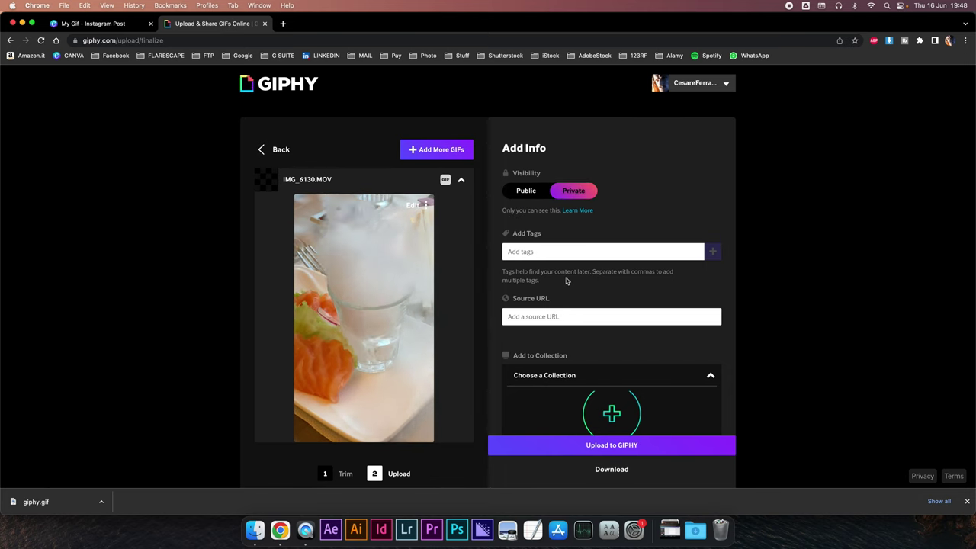
scroll(567, 280, down, 1)
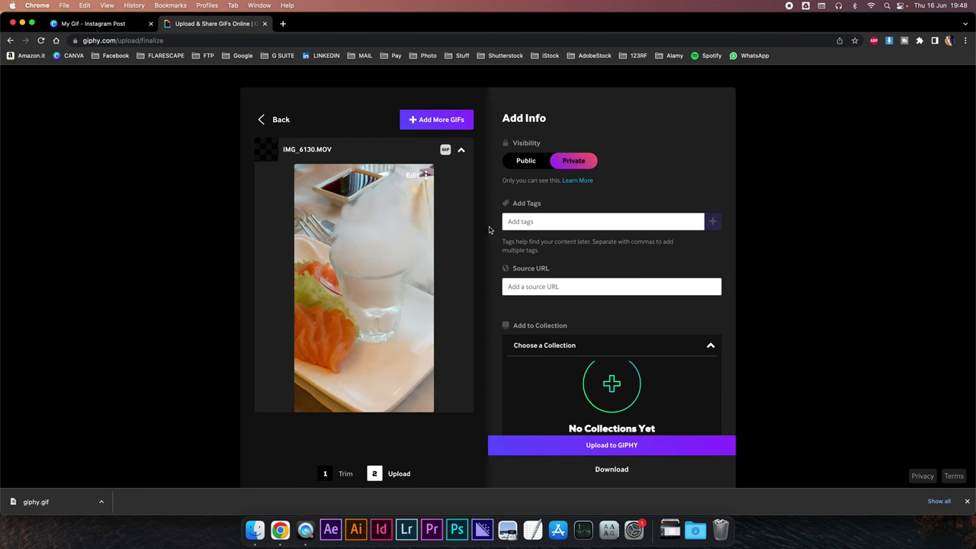
scroll(346, 249, down, 1)
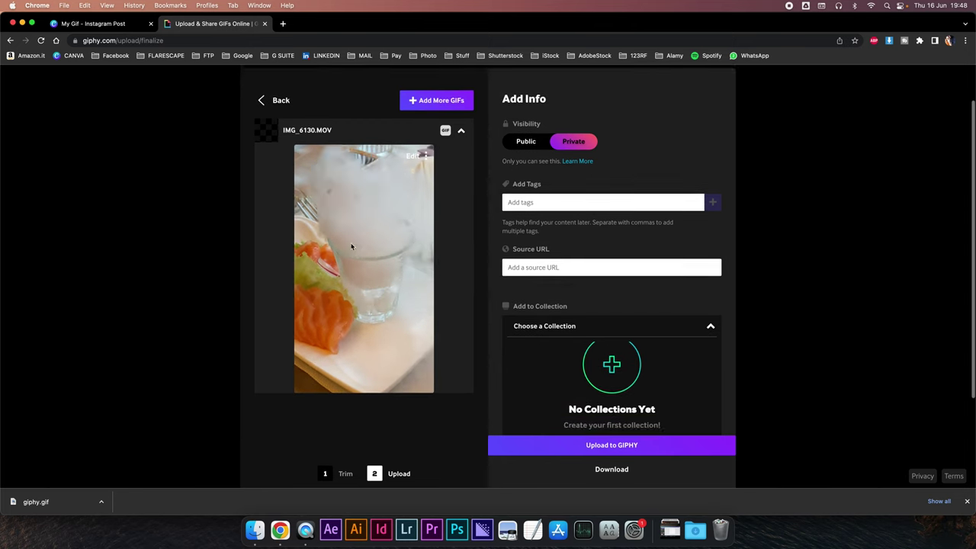
scroll(559, 216, down, 4)
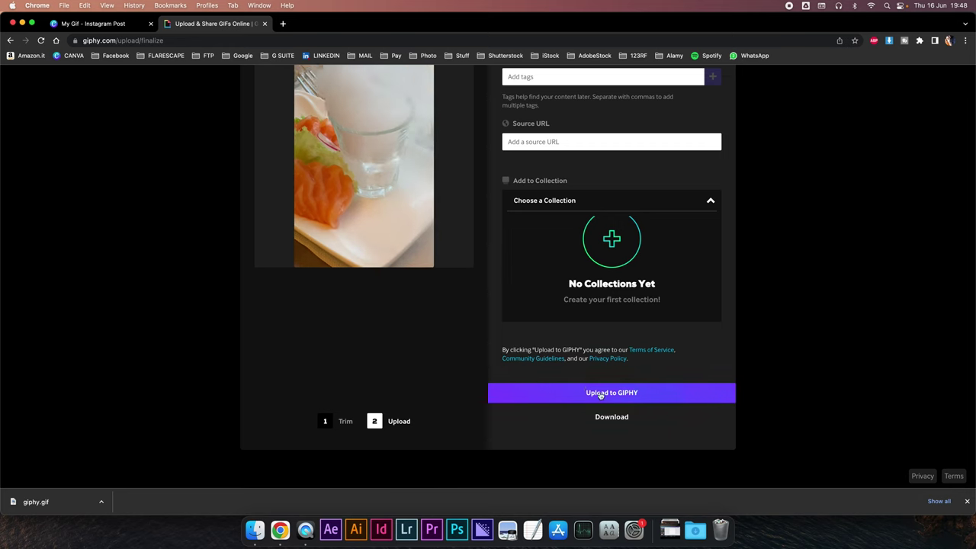
click(592, 395)
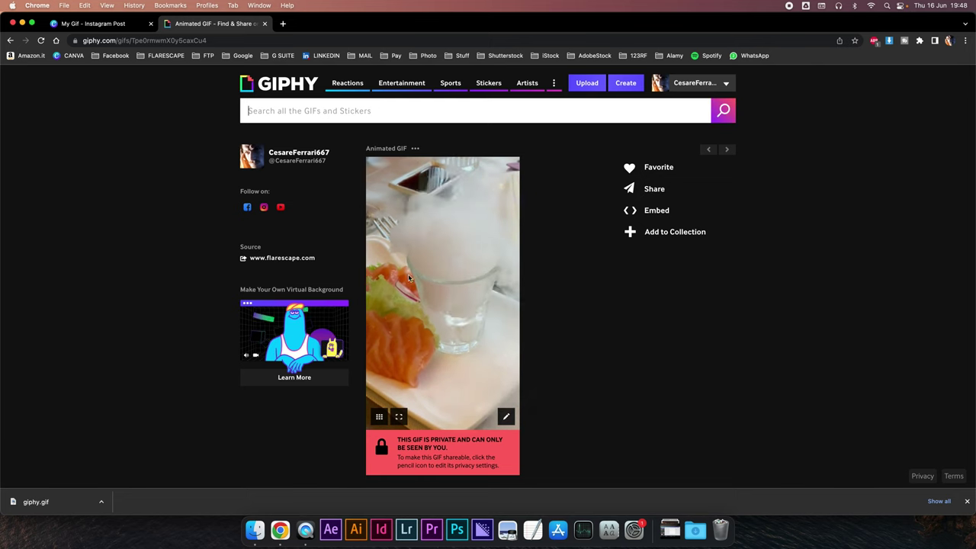
- Save the uploaded GIF image as provagif in the 00 Guard folder
right_click(451, 231)
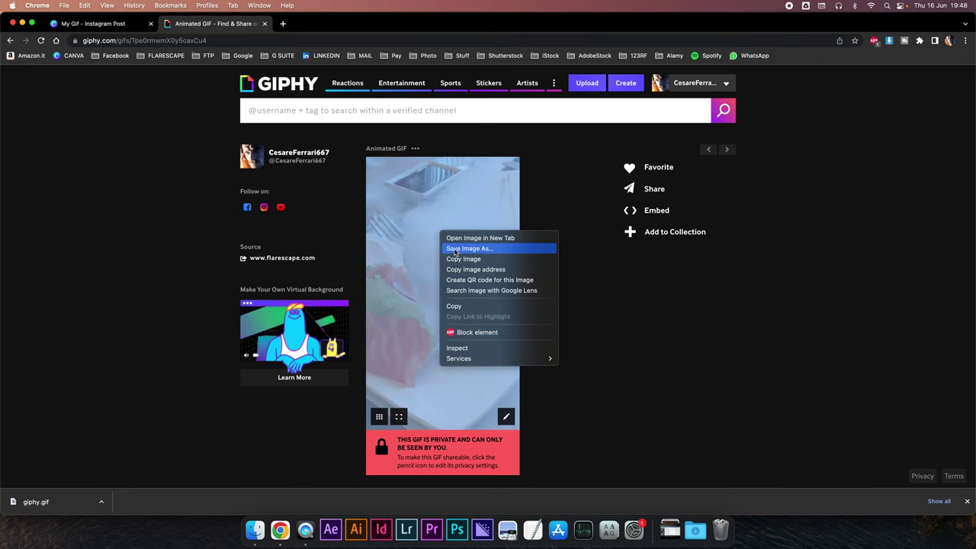
click(467, 251)
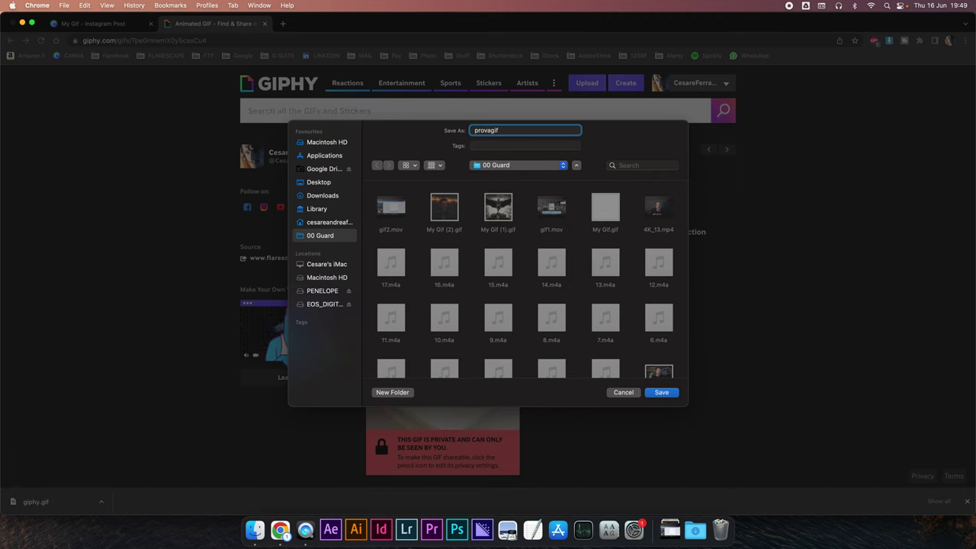
key(Return)
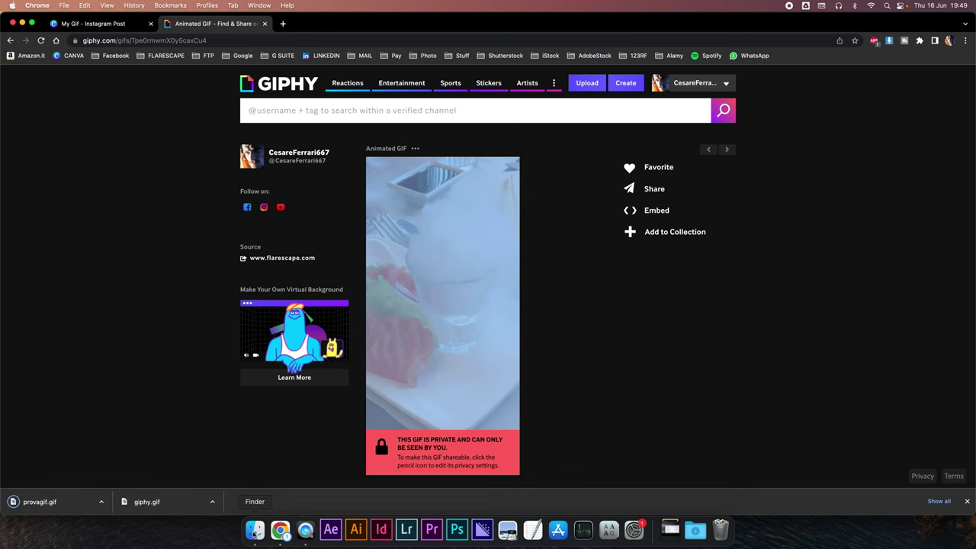
- Preview provagif.gif in the 00 Guard folder and check its size and dimensions in the file info
click(669, 533)
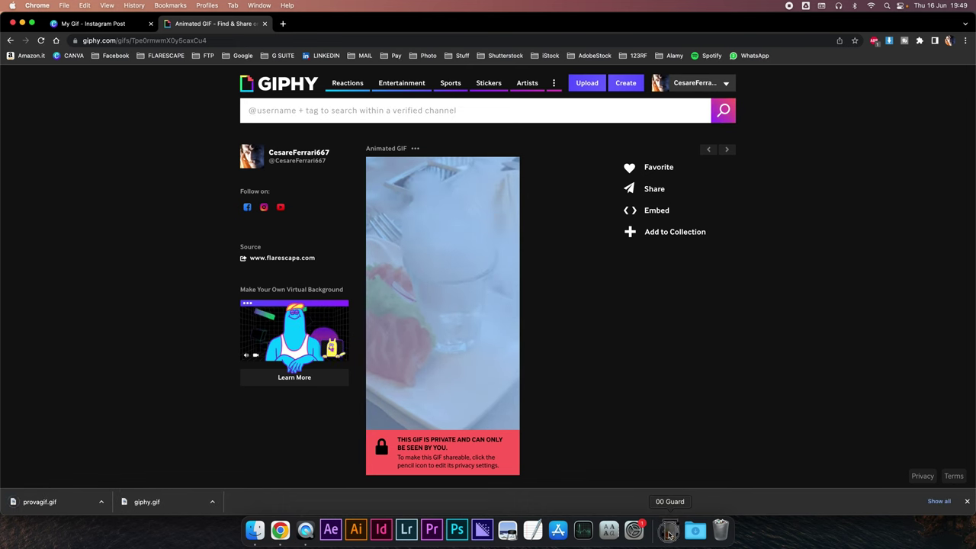
click(668, 500)
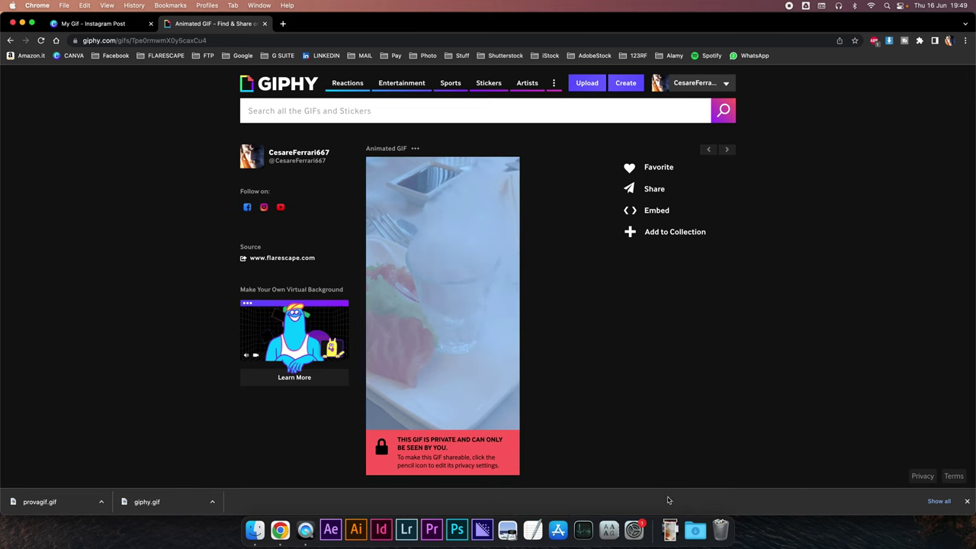
key(space)
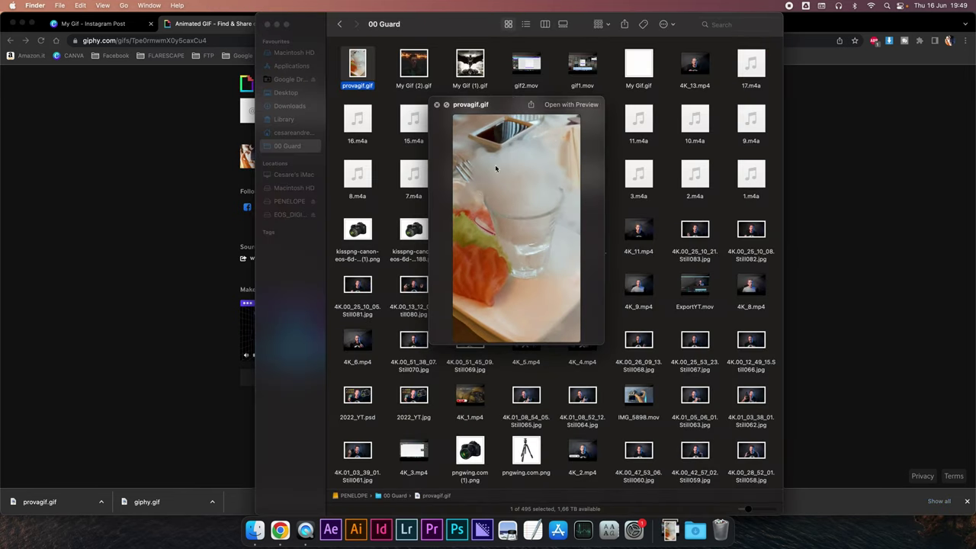
click(437, 106)
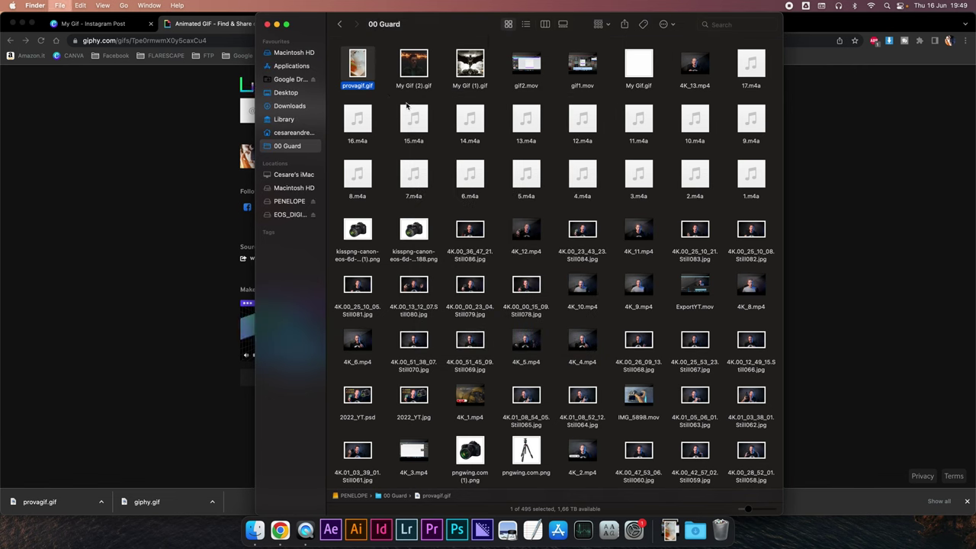
key(super+i)
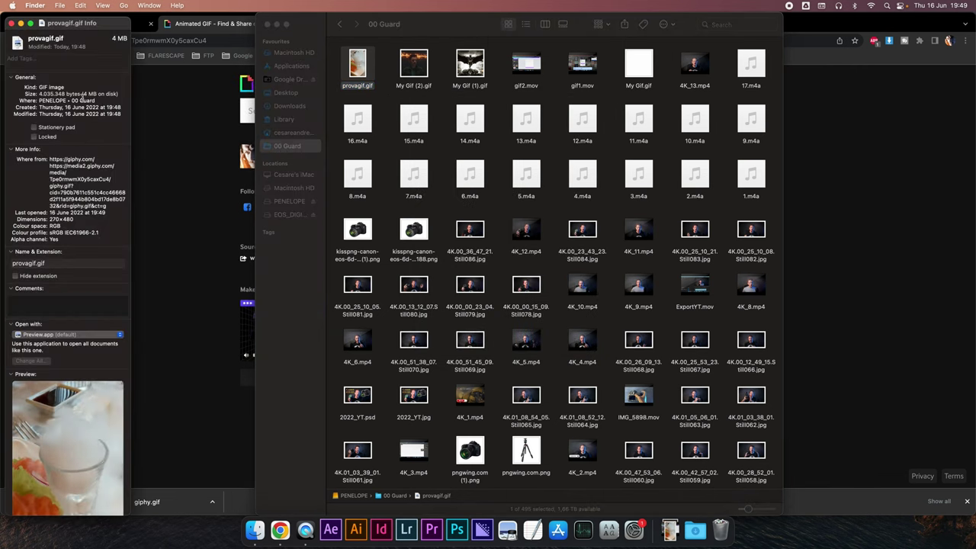
click(10, 24)
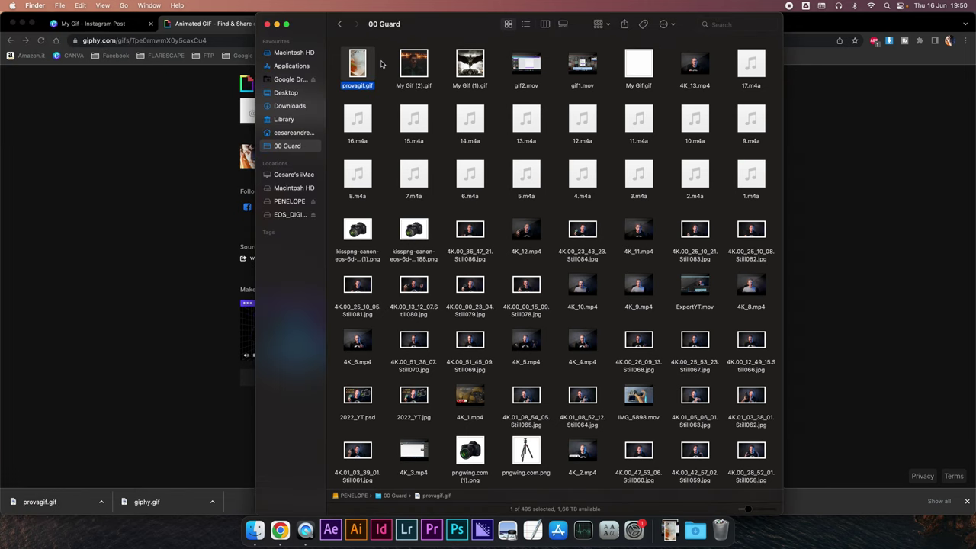
- Compare the animations of provagif.gif, My Gif (2).gif and My Gif (1).gif in quick previews
key(space)
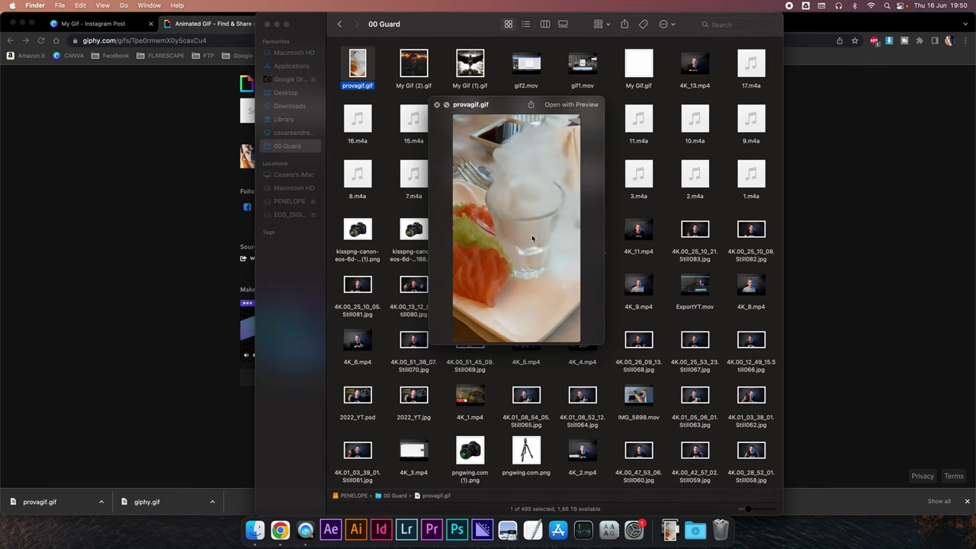
click(418, 89)
key(space)
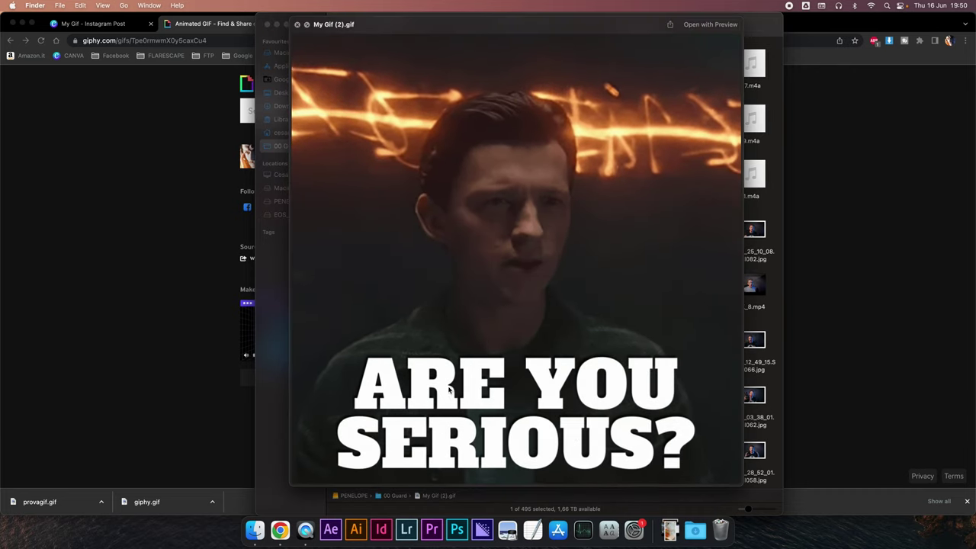
key(space)
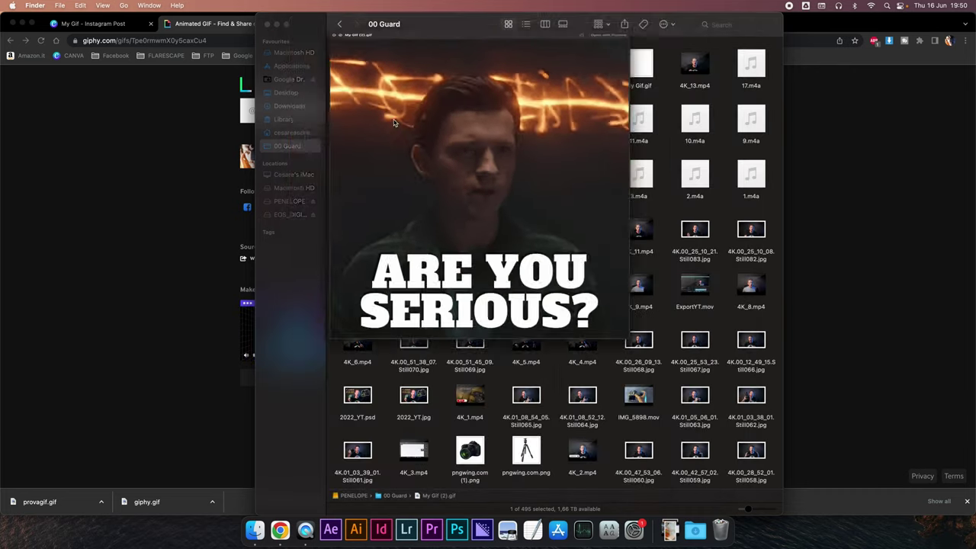
key(space)
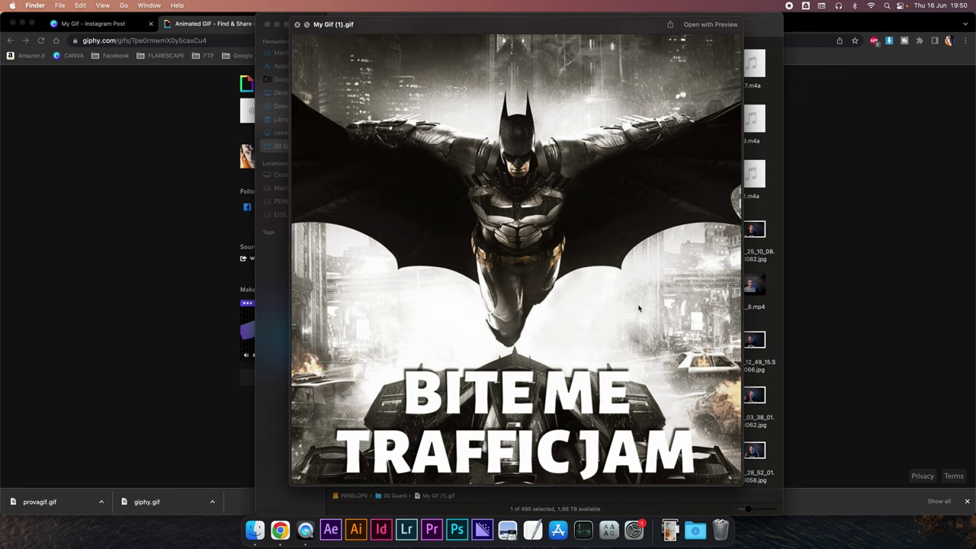
key(space)
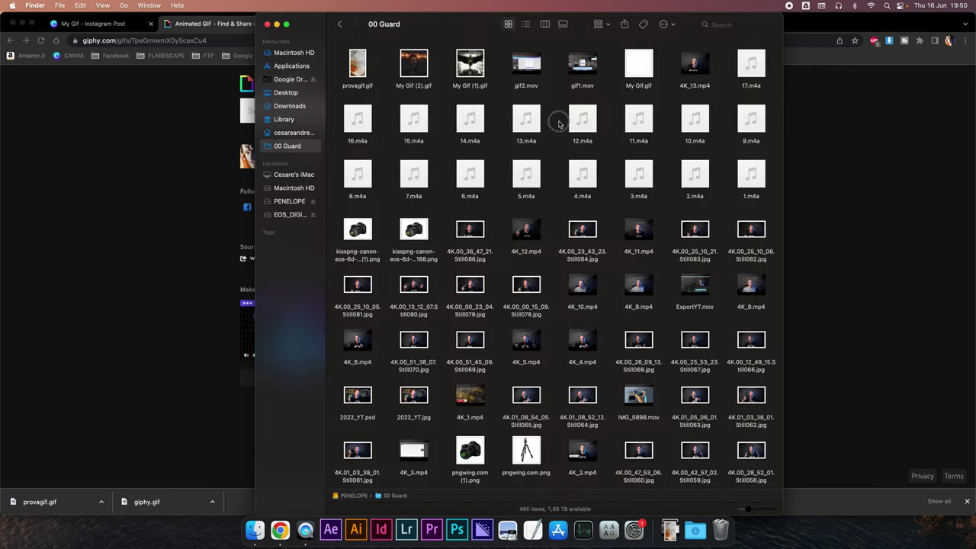